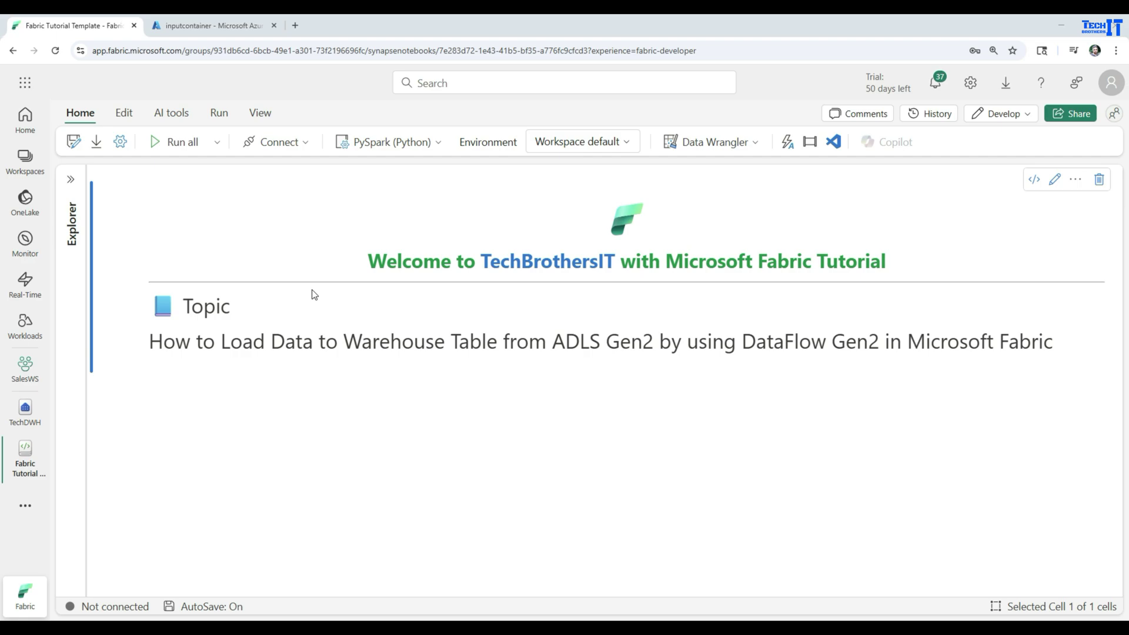
Open the TechDWH warehouse from the Warehouse folder of the SalesWS workspace.
left_click(29, 167)
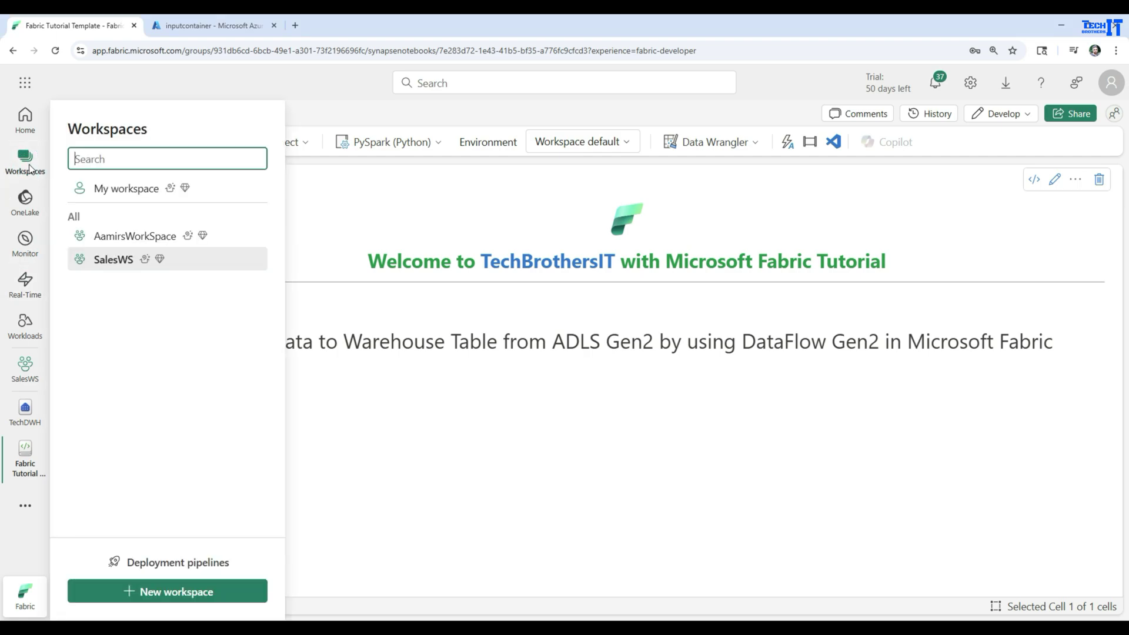
left_click(113, 260)
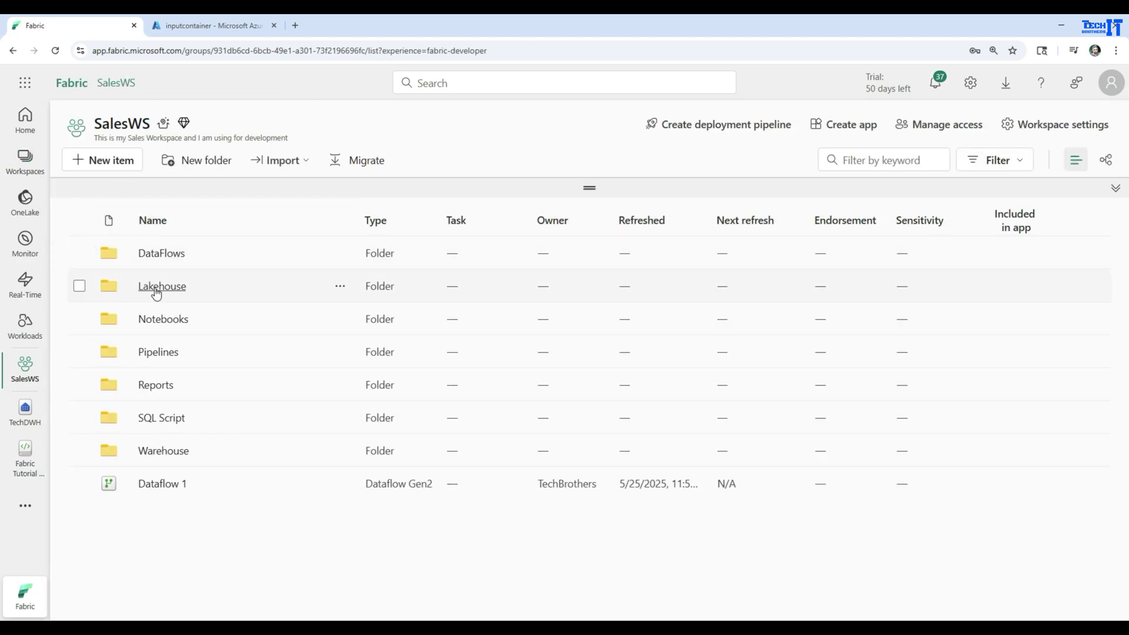
left_click(164, 451)
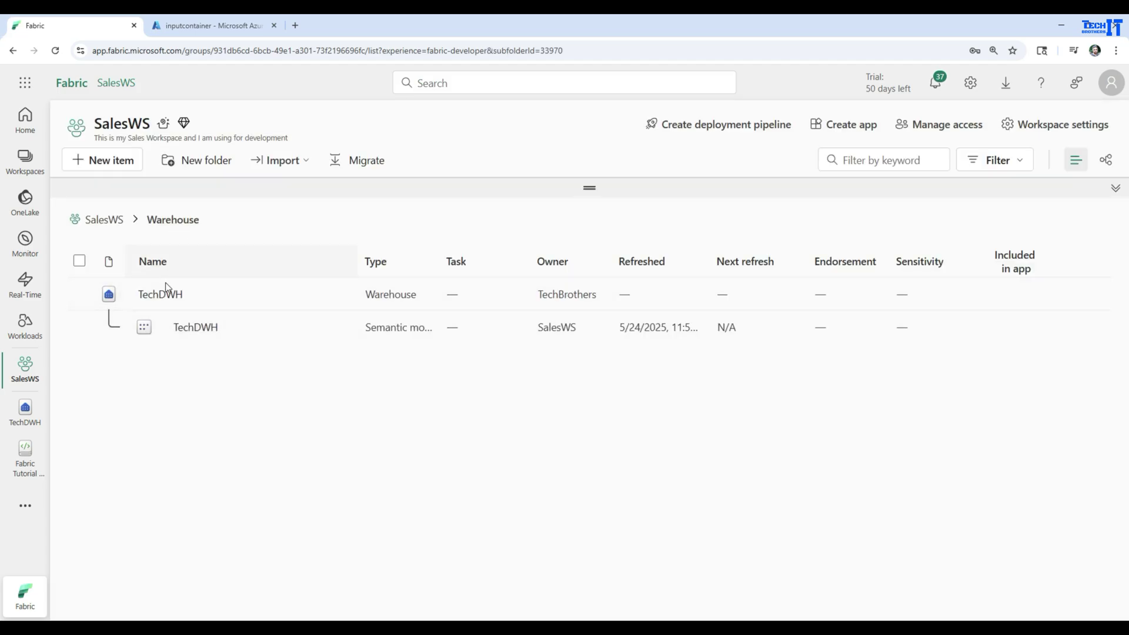
left_click(171, 297)
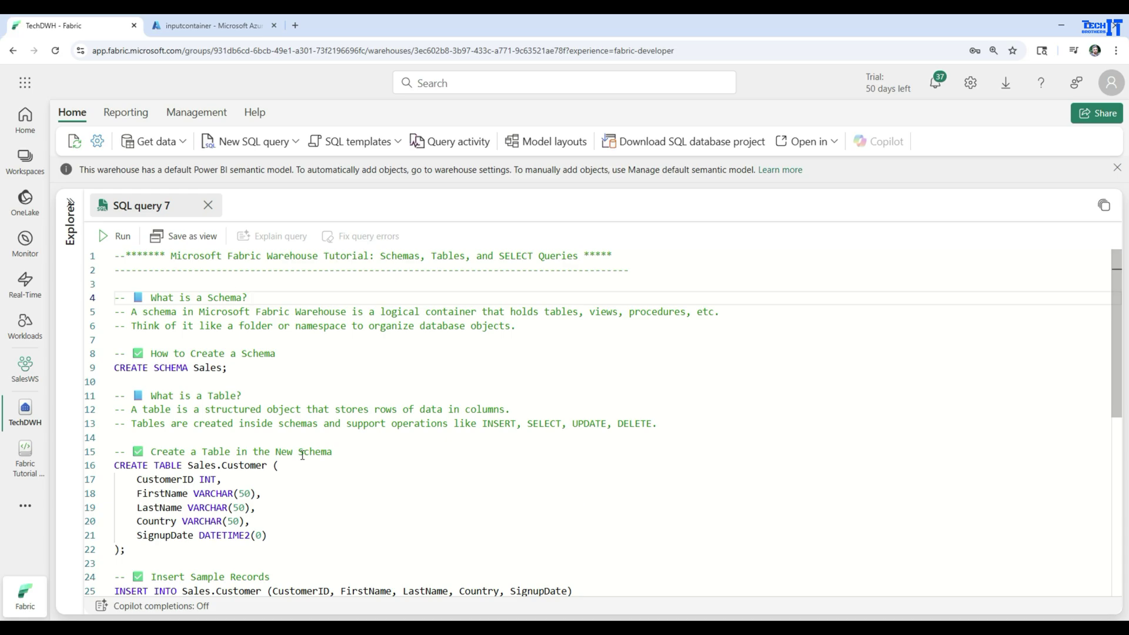
Expand TechDWH > Schemas > dbo > Tables in Explorer and widen the pane to show full table names.
left_click(70, 206)
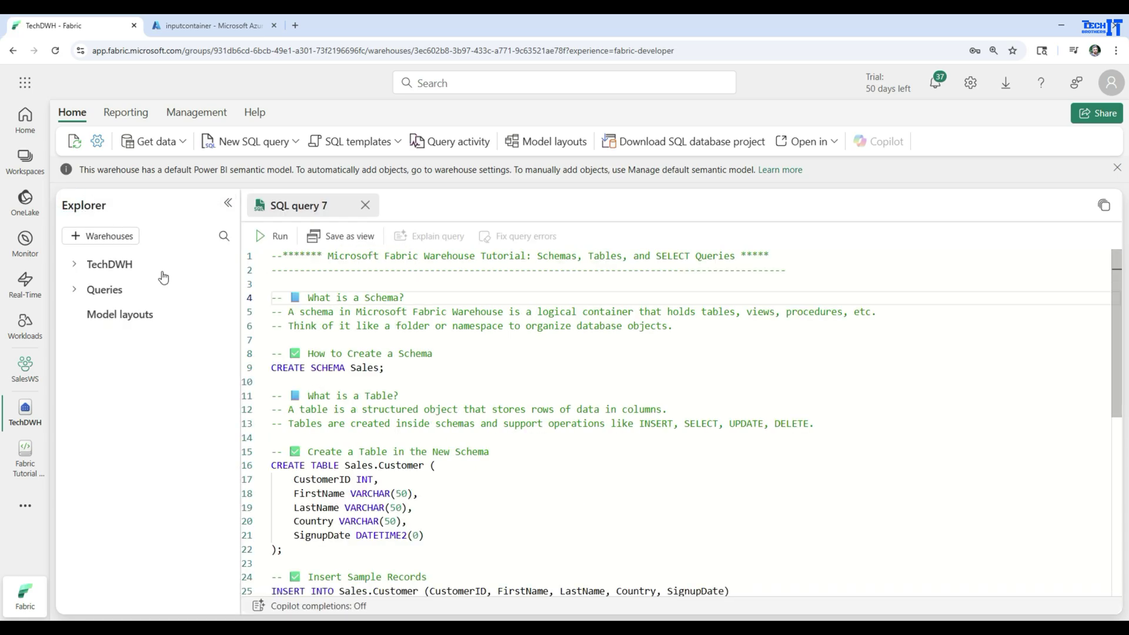
left_click(75, 264)
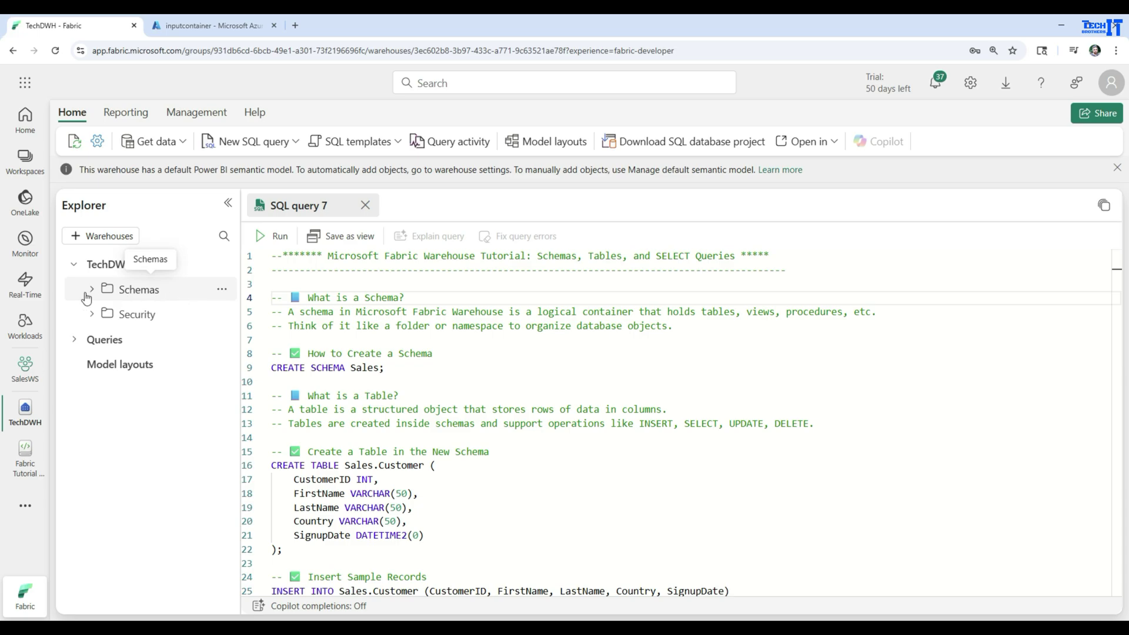
left_click(91, 291)
left_click(109, 315)
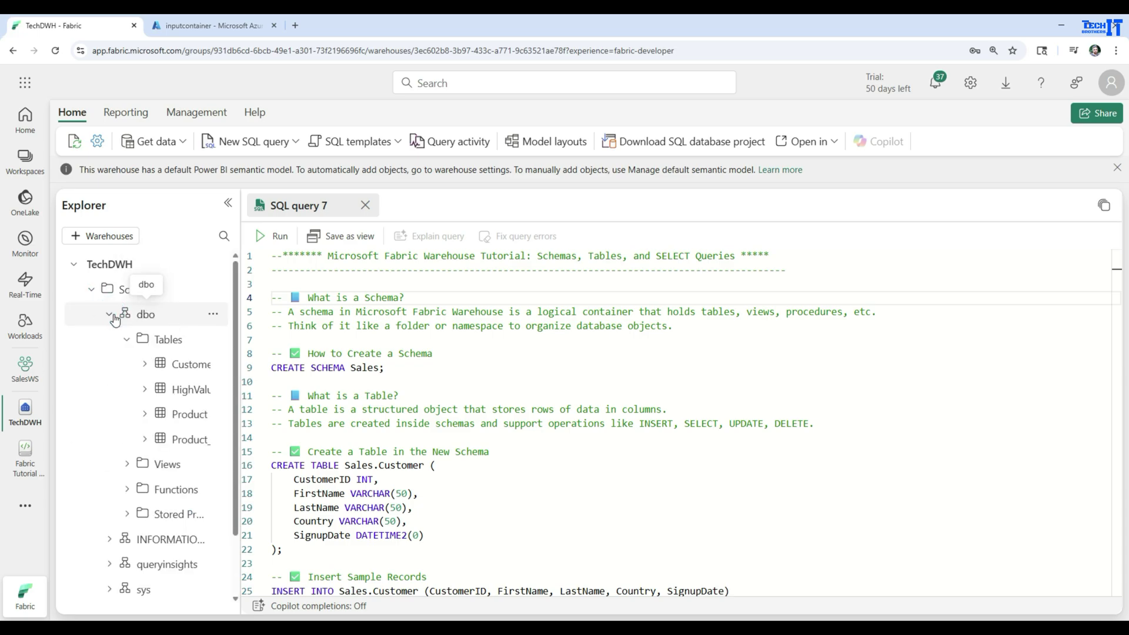
left_click_drag(240, 299, 353, 305)
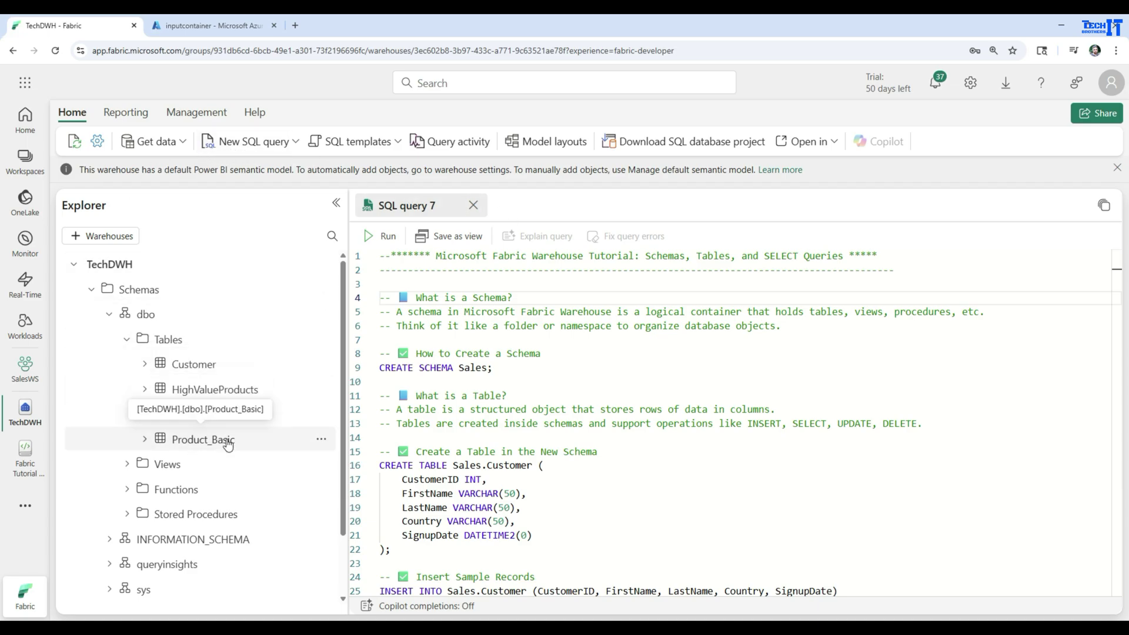
Go to inputfolder in inputcontainer of the techbrotherssynapsestg storage account in Azure Portal.
left_click(213, 27)
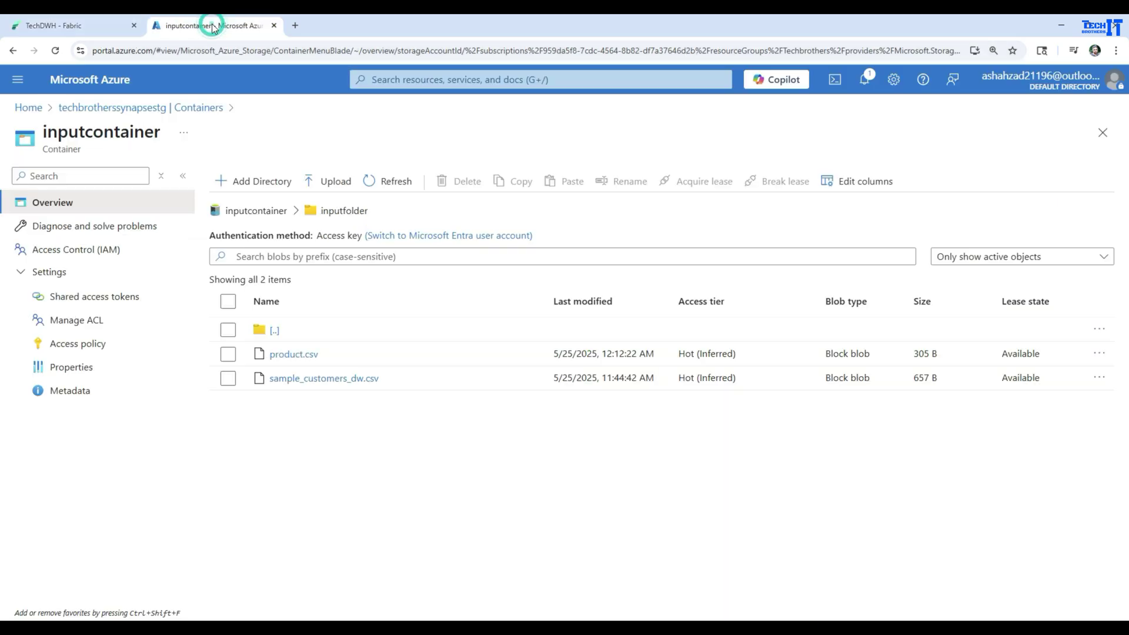
left_click(26, 109)
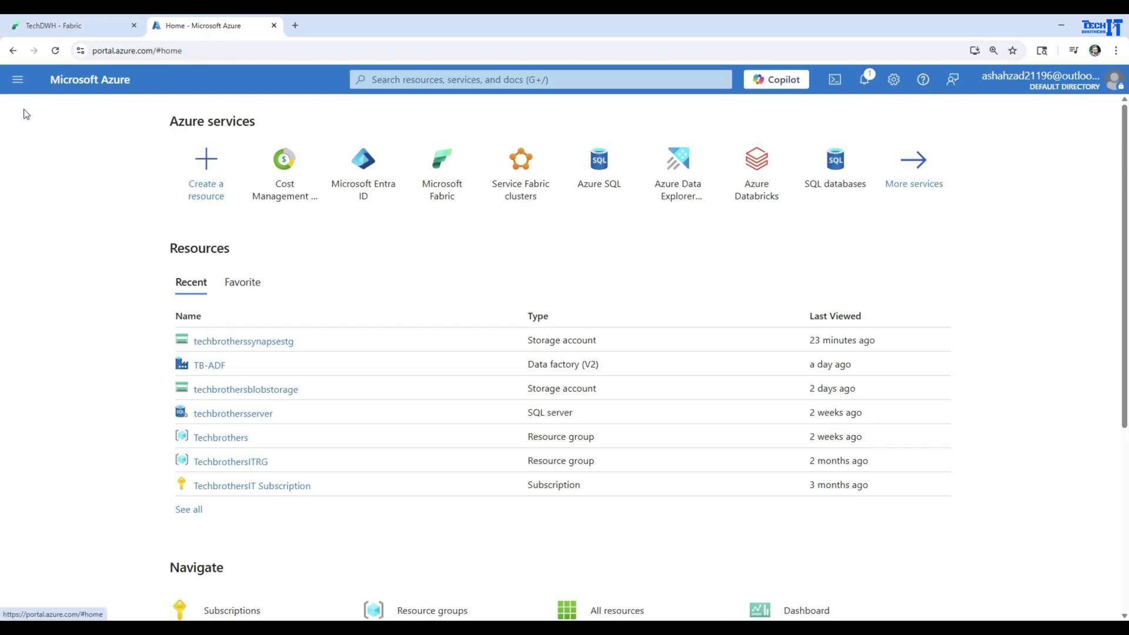
left_click(241, 343)
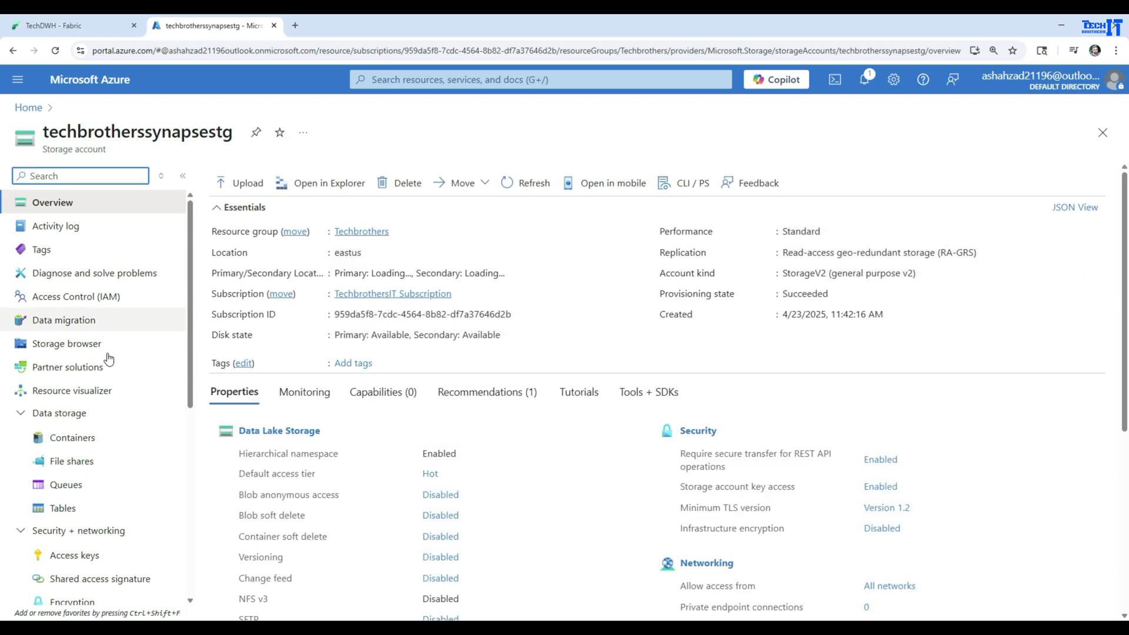
left_click(71, 440)
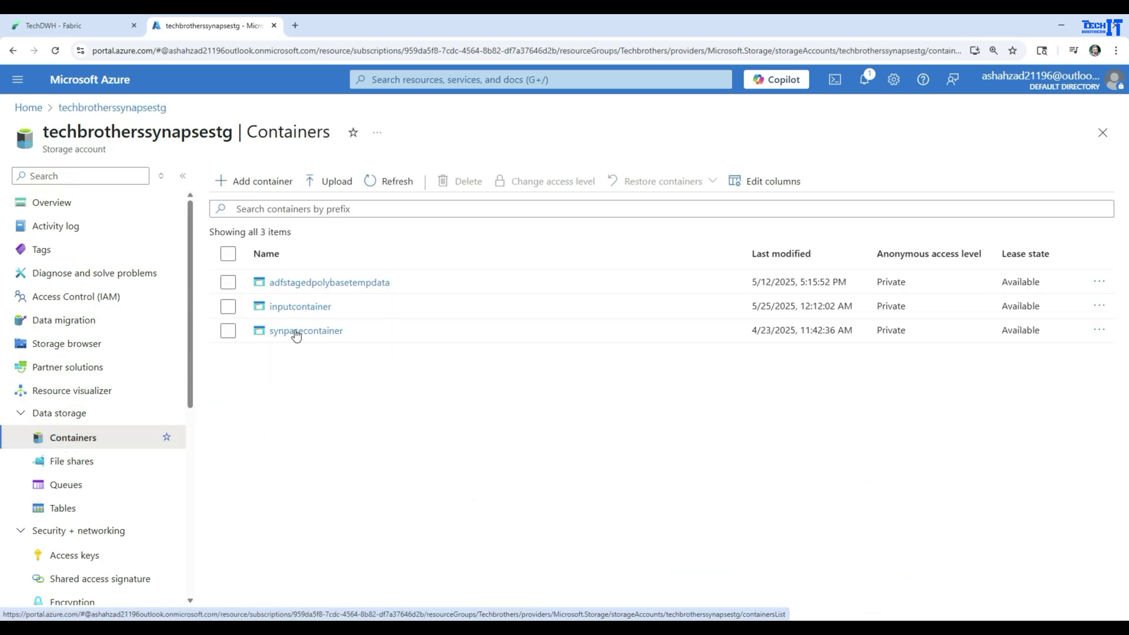
left_click(295, 309)
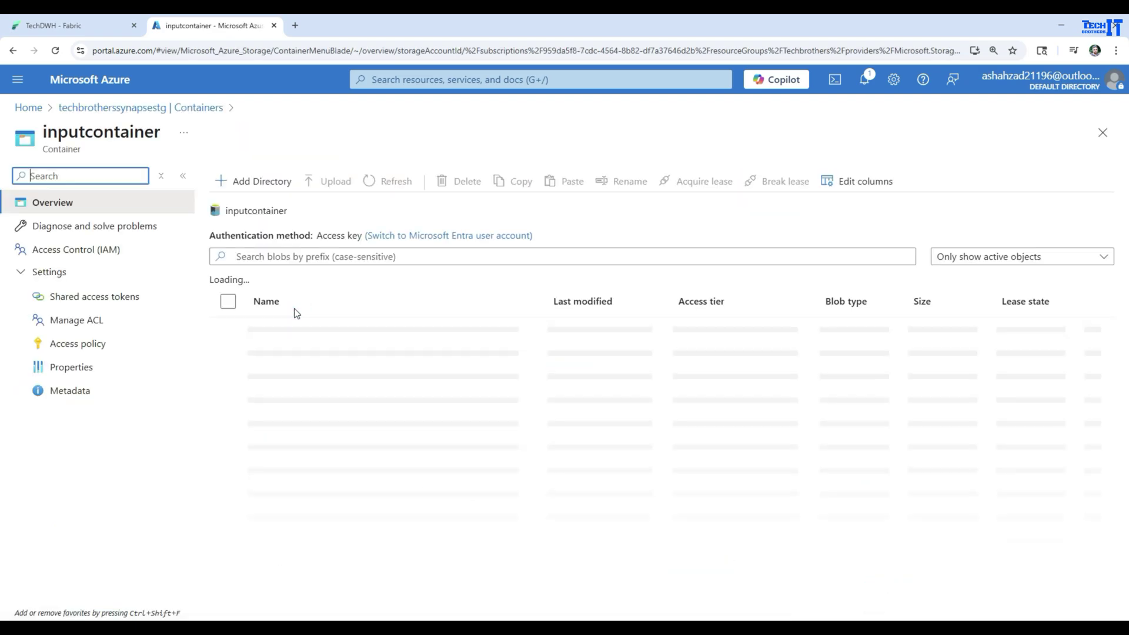
left_click(281, 330)
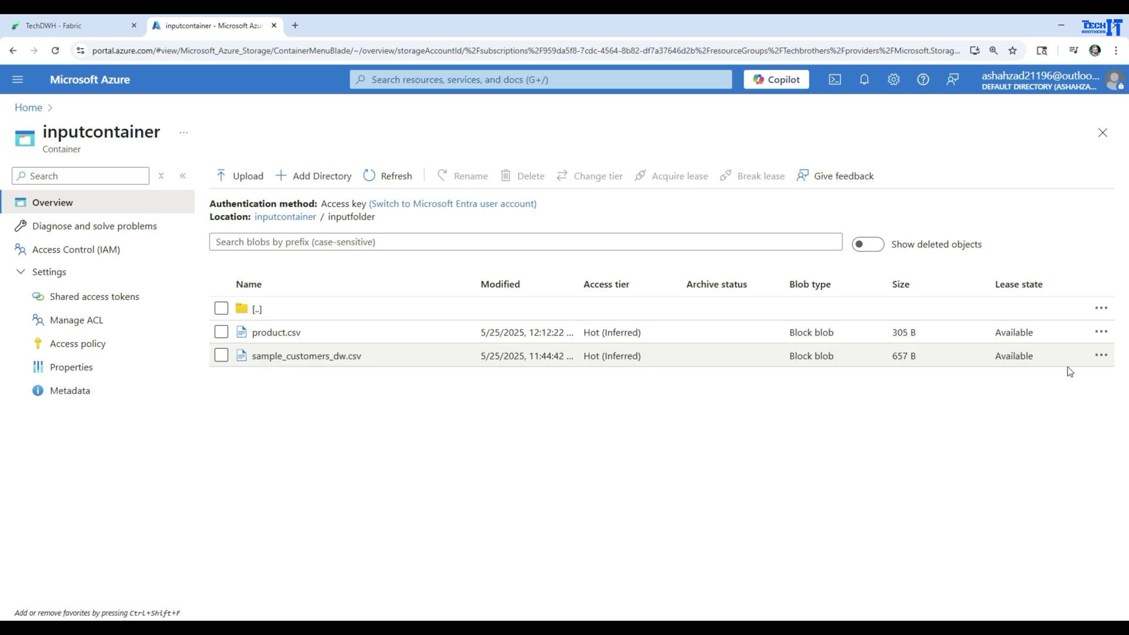
View sample_customers_dw.csv, reviewing its header columns like Country and Email and a sample e-mail value, then close it.
left_click(1099, 360)
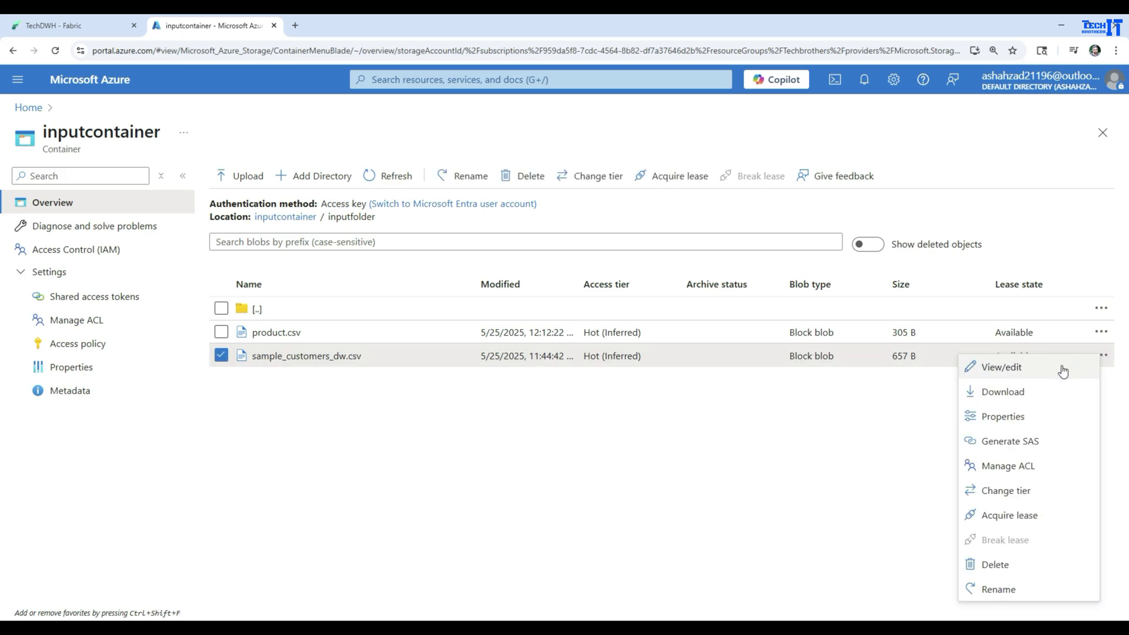
left_click(1000, 369)
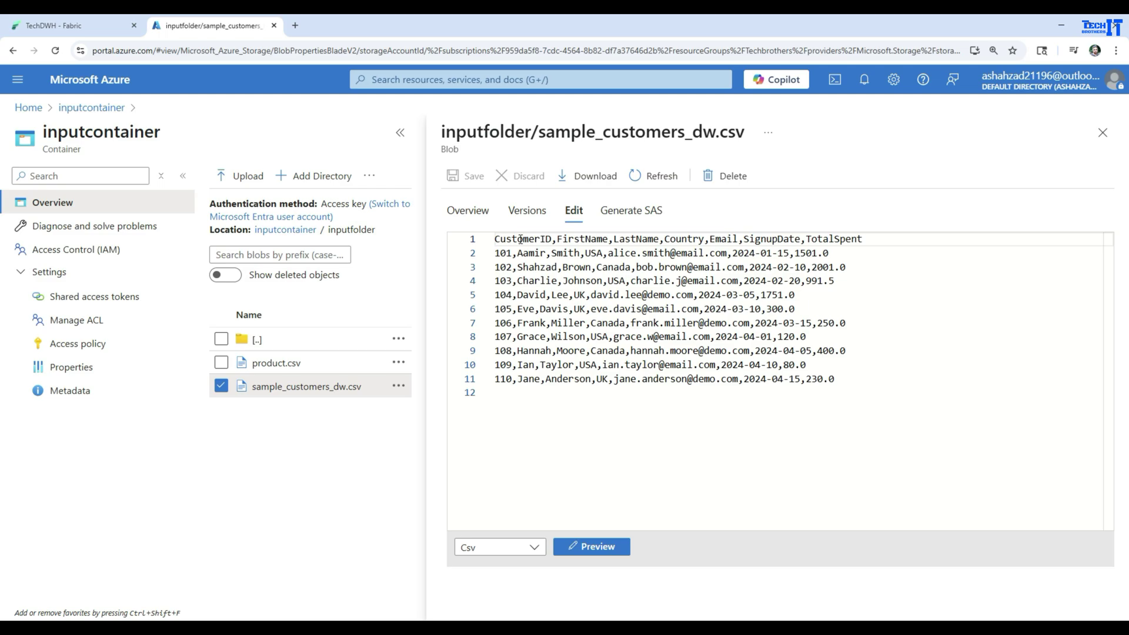
left_click(665, 239)
left_click(710, 238)
left_click_drag(876, 239, 543, 235)
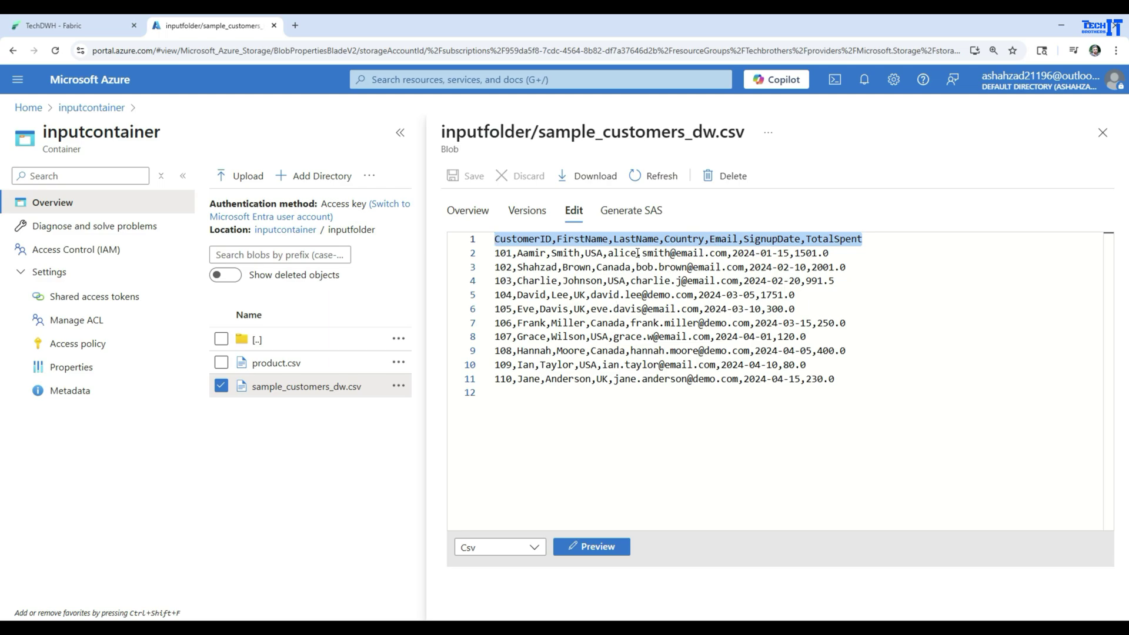
left_click_drag(611, 253, 729, 253)
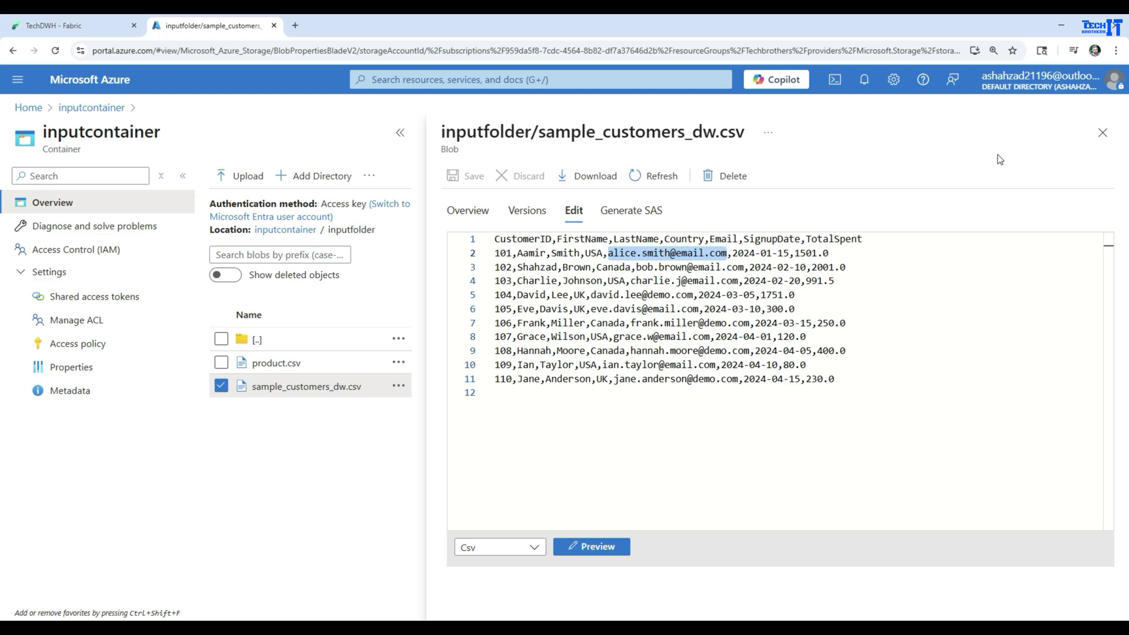
left_click(1103, 132)
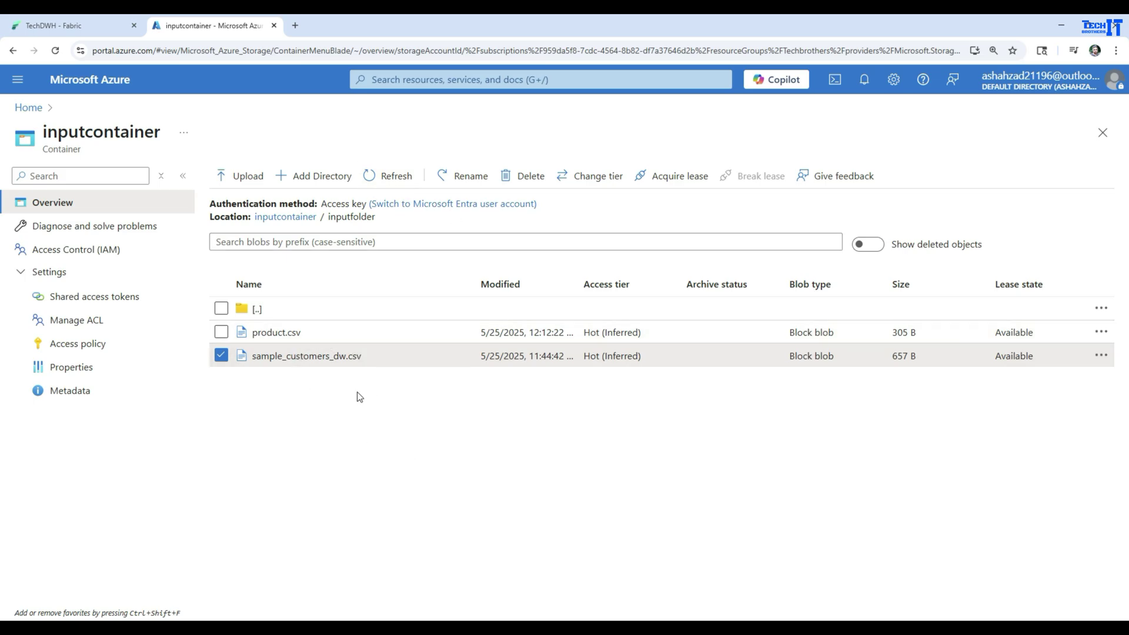
From TechDWH's Get data menu, create a new Dataflow Gen2 named df_load_csv.
left_click(80, 26)
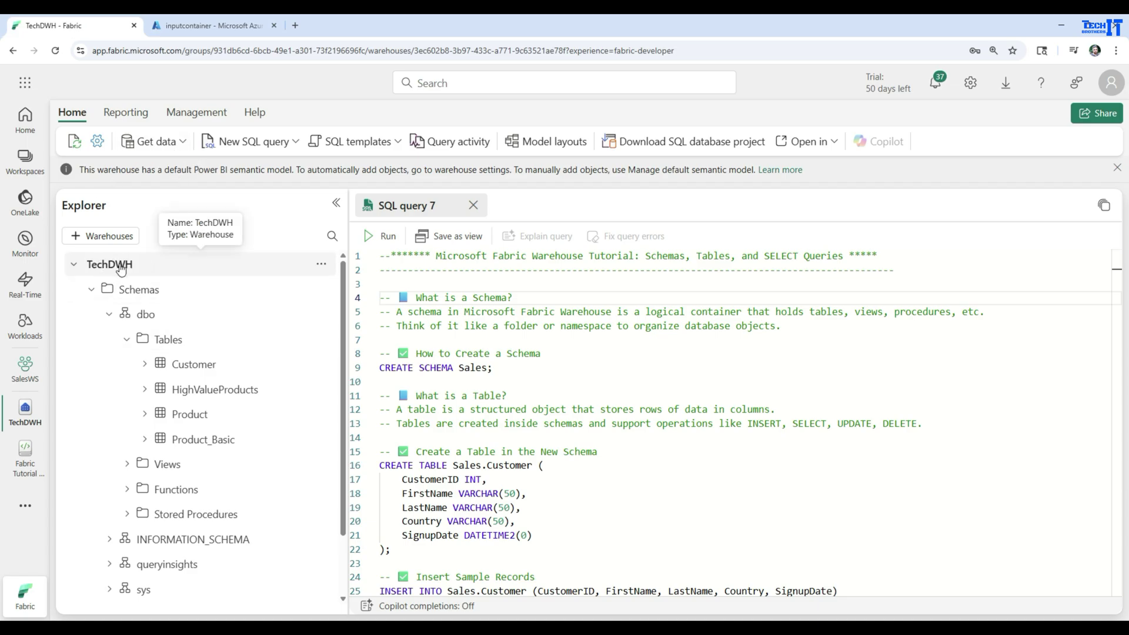
left_click(184, 148)
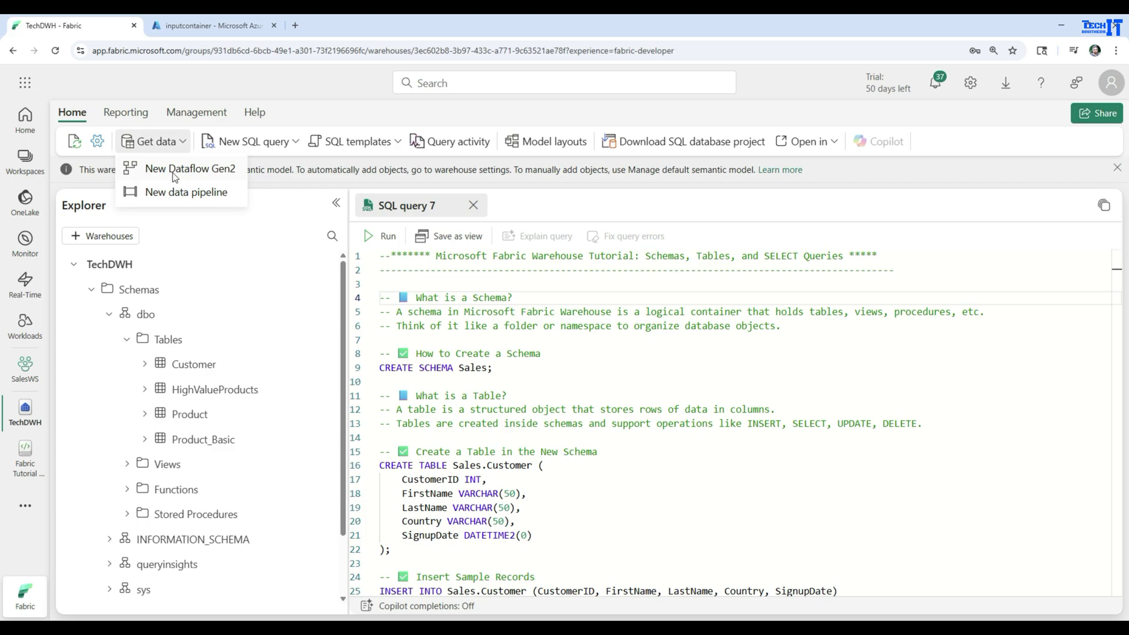
left_click(188, 172)
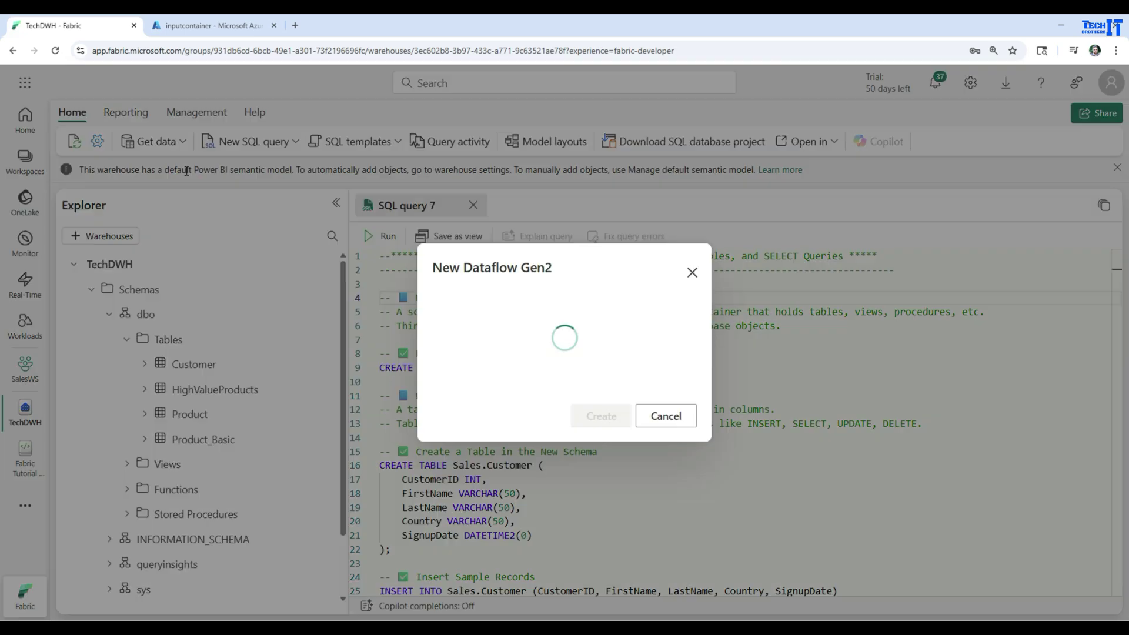
key("ctrl+a")
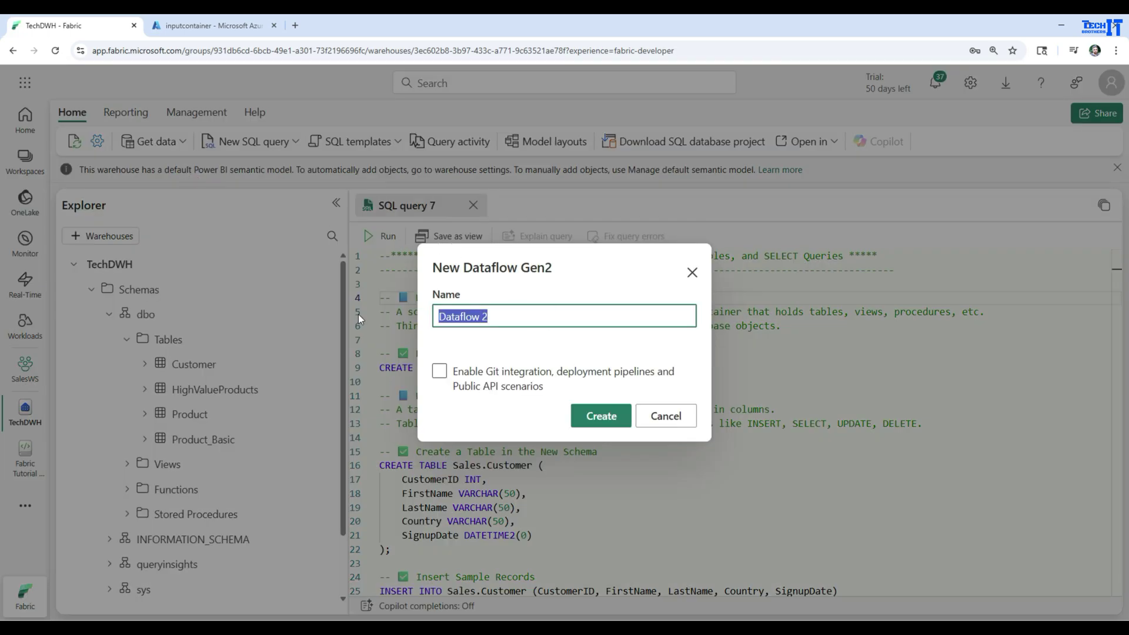
type("df_load_csv_")
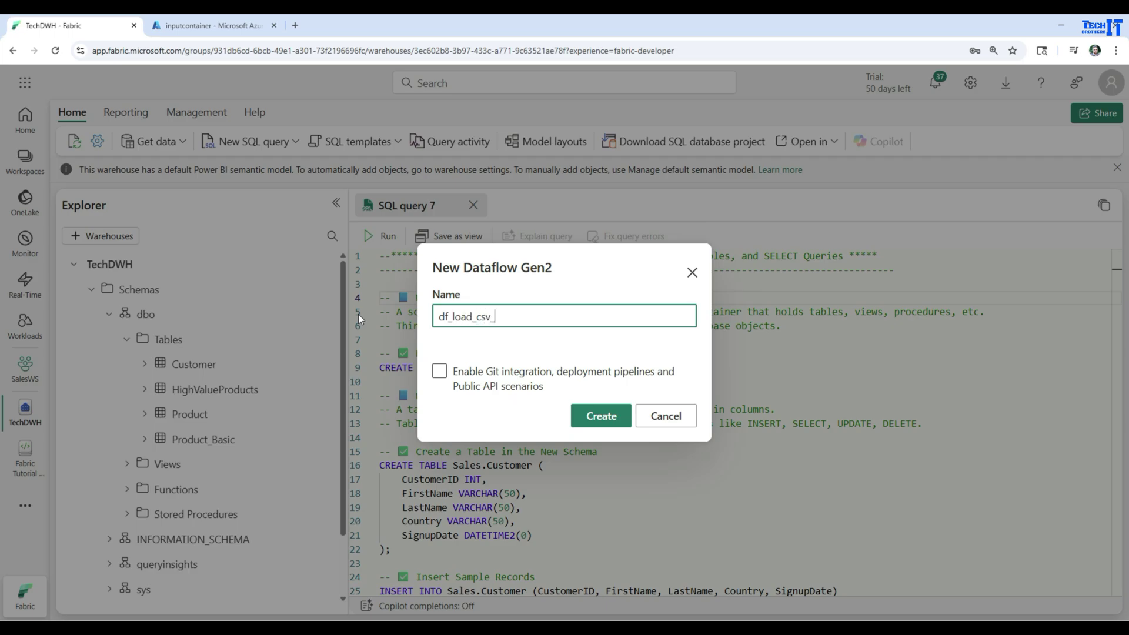
key("BackSpace")
left_click(600, 419)
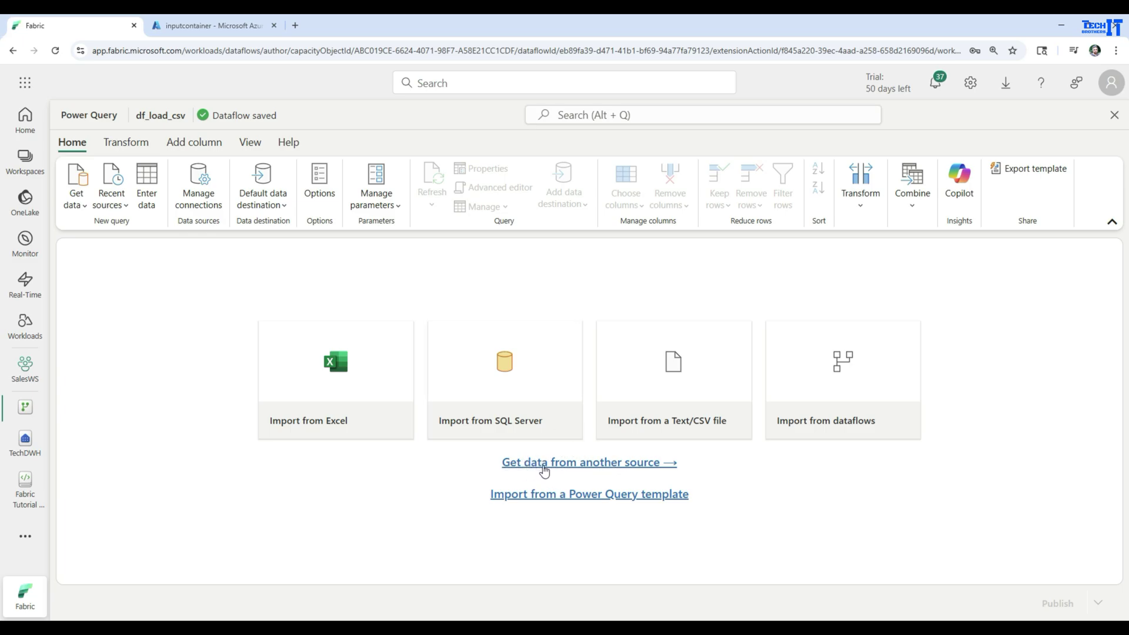
Choose Azure Data Lake Storage Gen2 as the source and paste the techbrotherssynapsestg dfs URL.
left_click(603, 464)
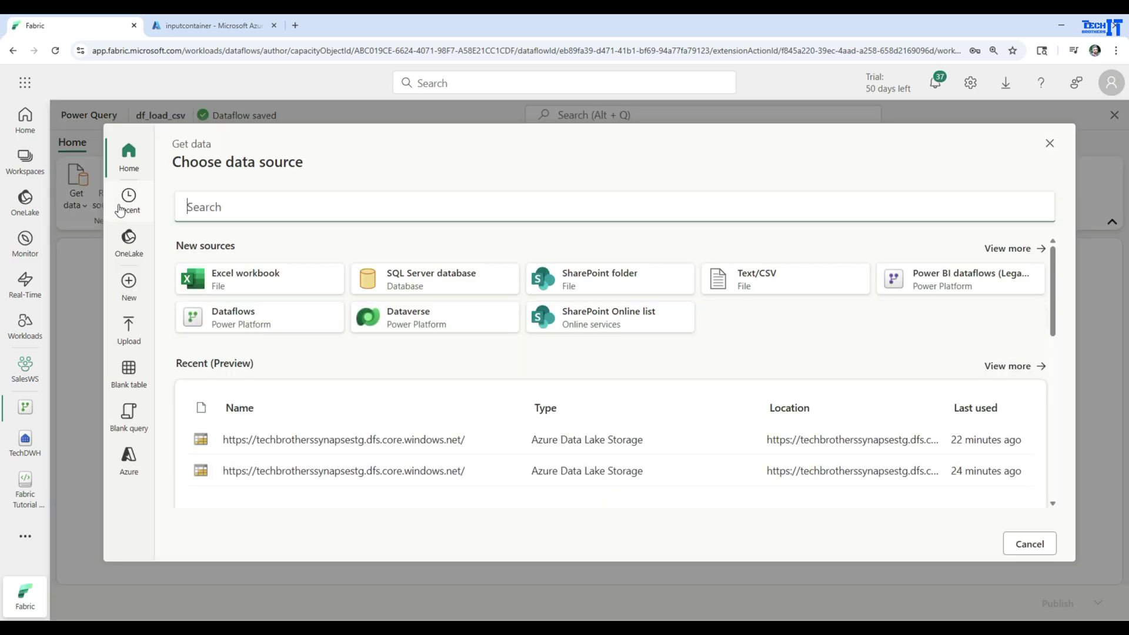
type("data lake")
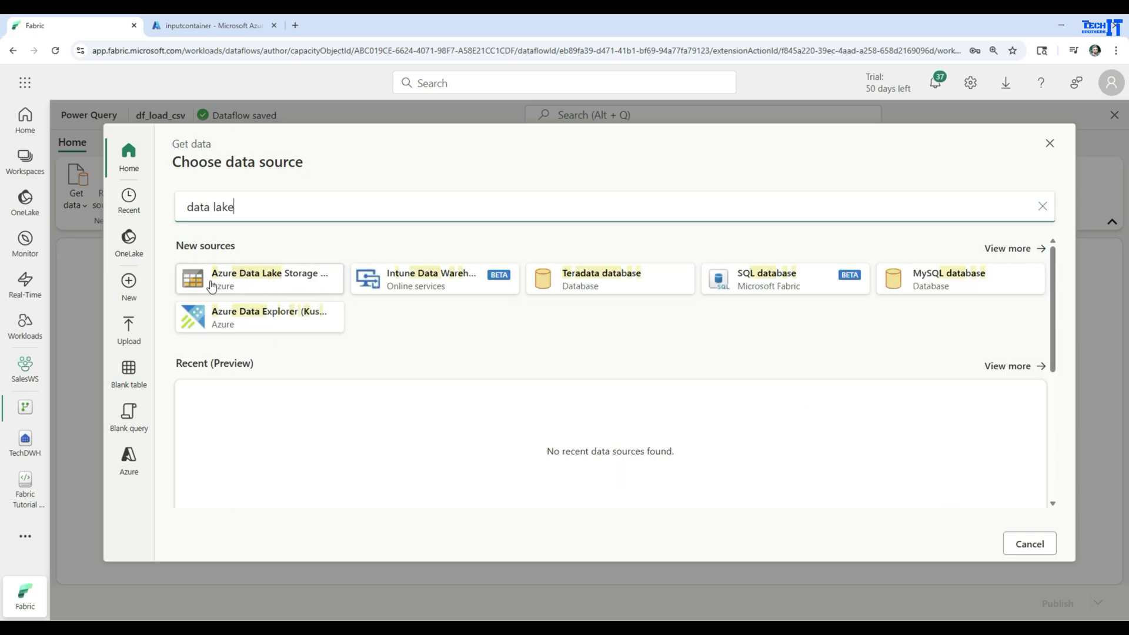
left_click(277, 282)
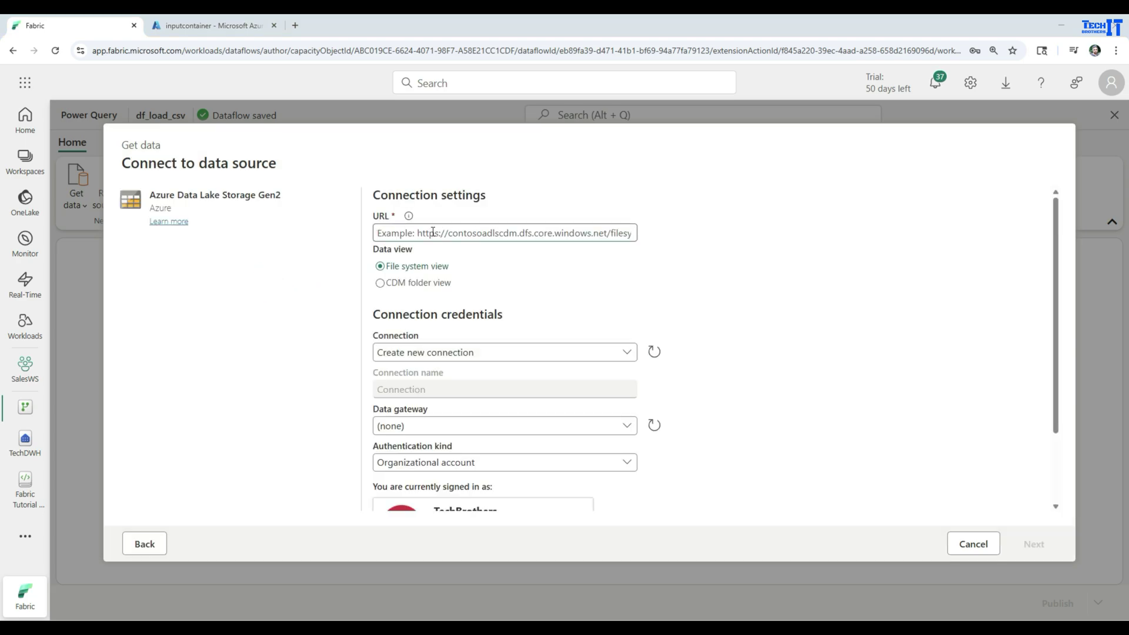
left_click(418, 234)
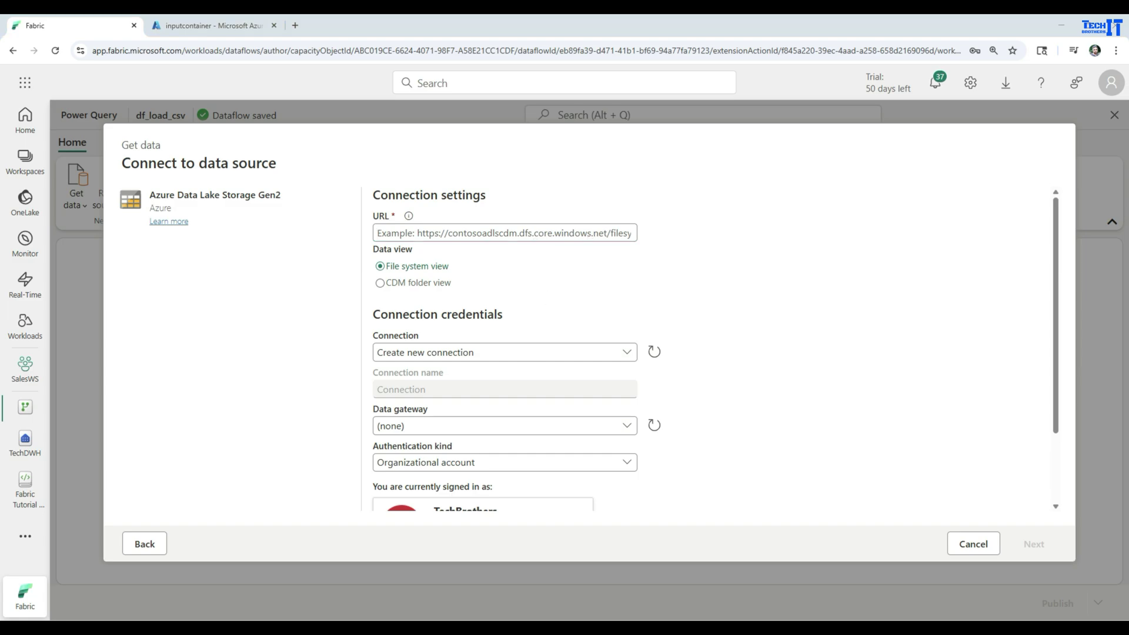
left_click(538, 231)
type("https://techbrotherssynapsestg.dfs.core.windows.net/")
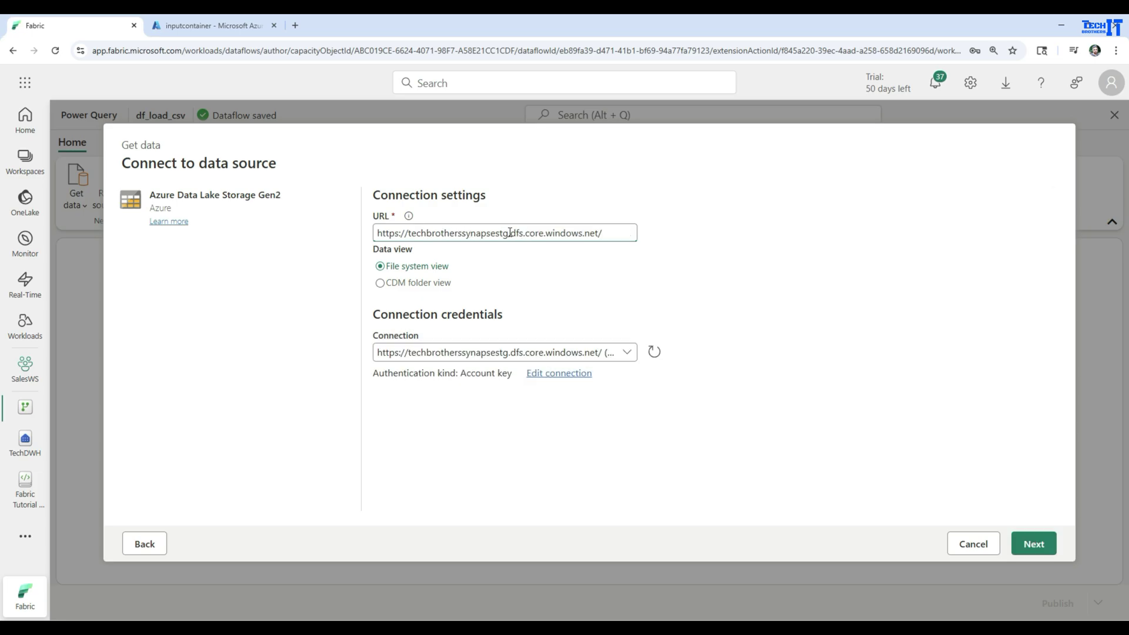
left_click_drag(510, 233, 406, 233)
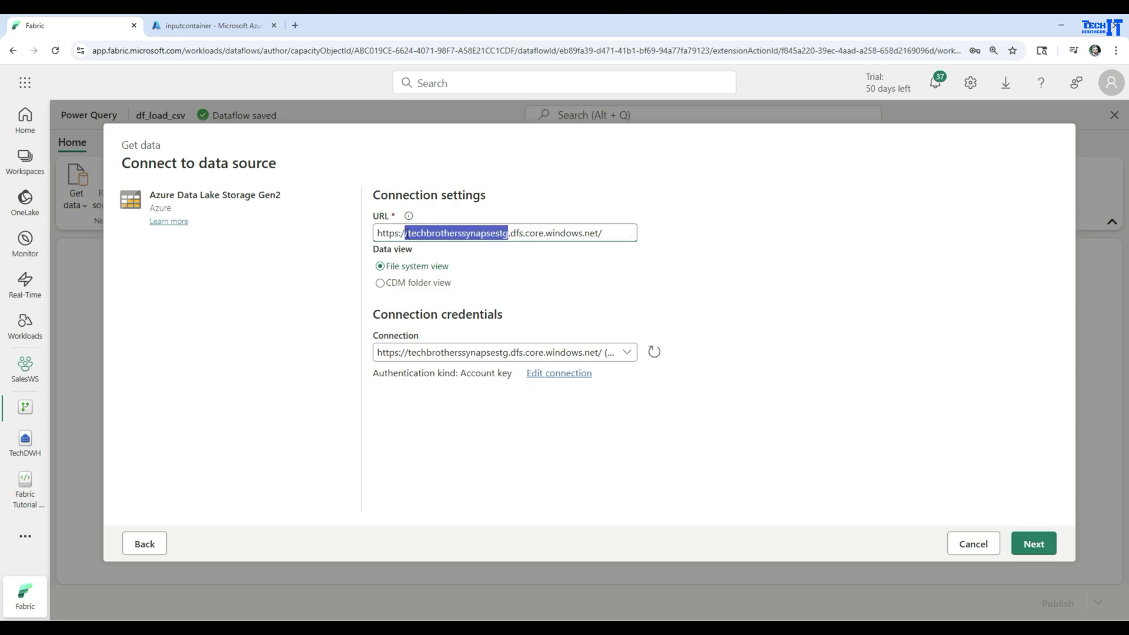
left_click(222, 27)
left_click(29, 107)
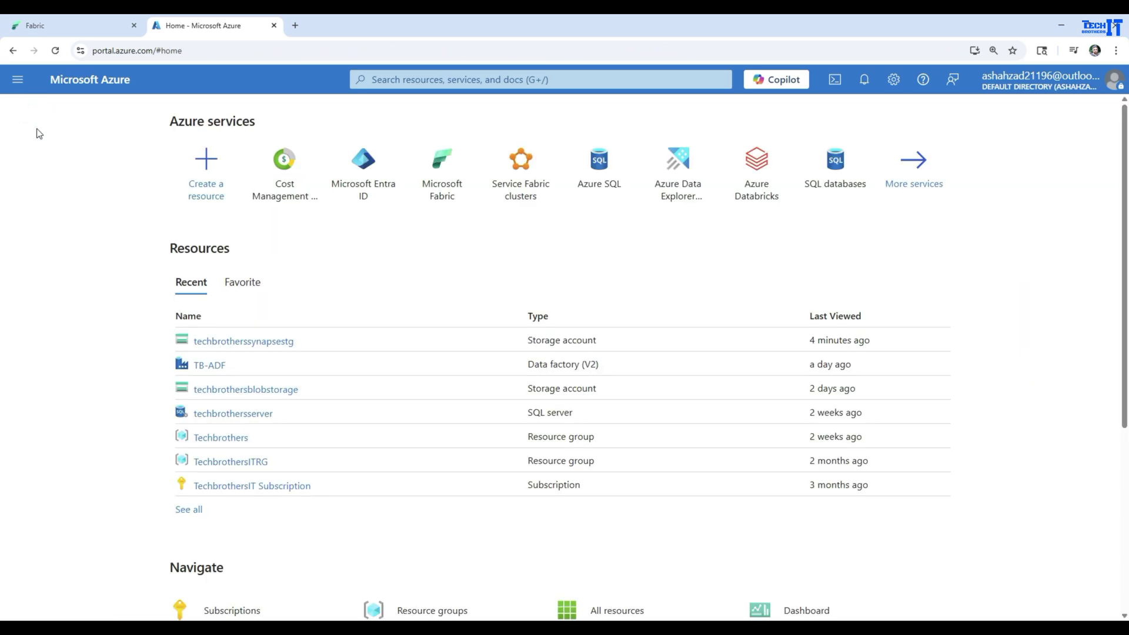
left_click(268, 342)
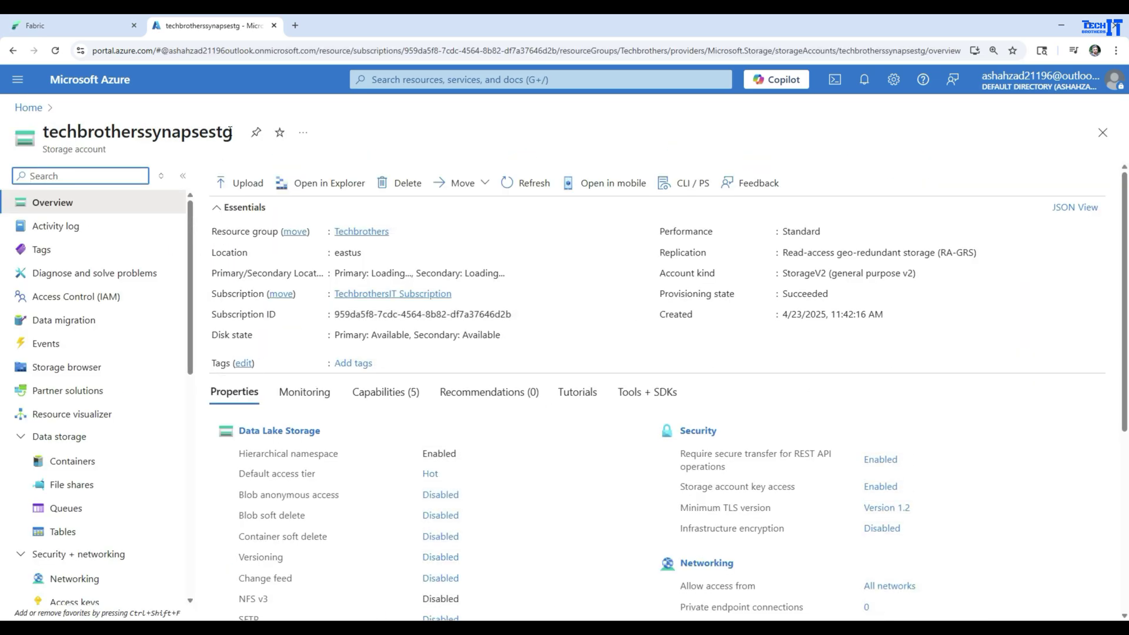
left_click_drag(234, 131, 45, 125)
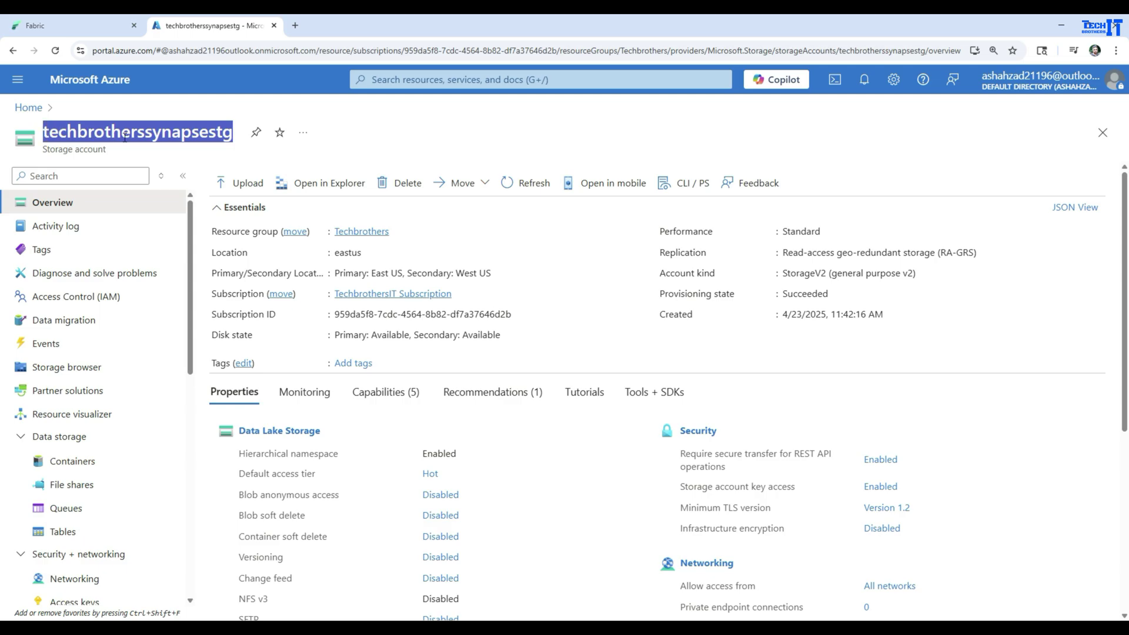
left_click(94, 26)
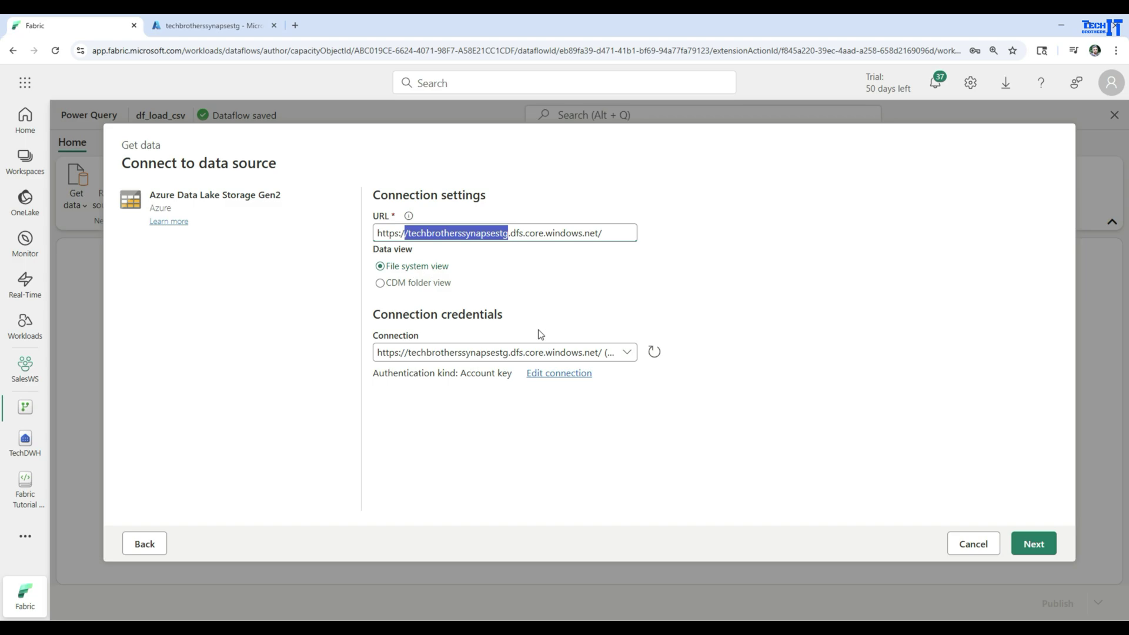
Switch the source to a new connection using Account key authentication.
left_click(627, 352)
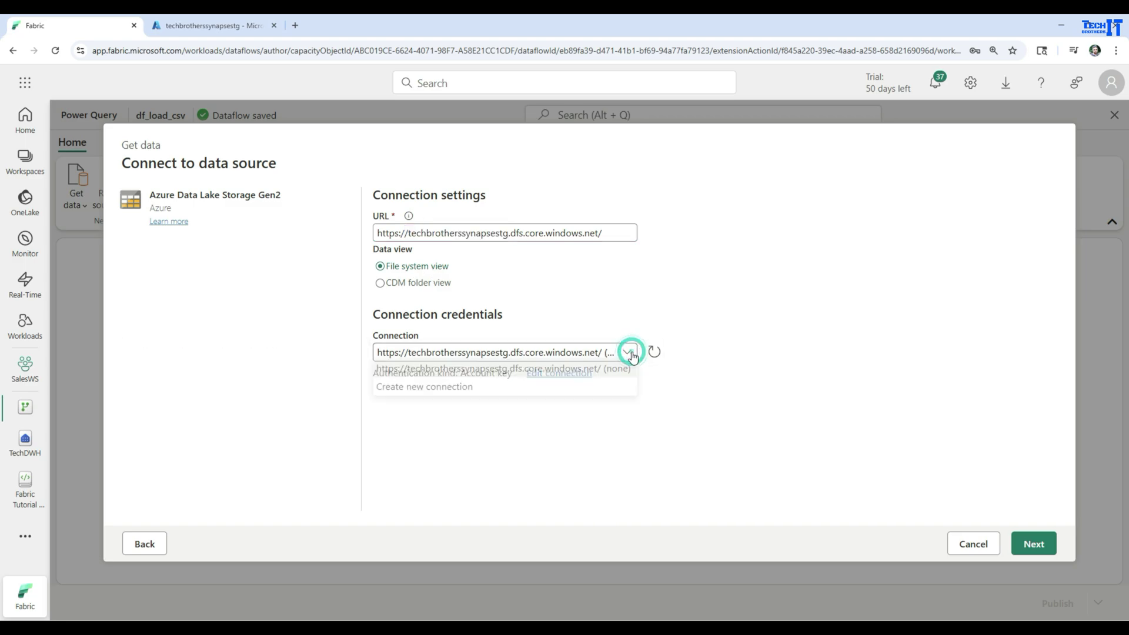
left_click(503, 389)
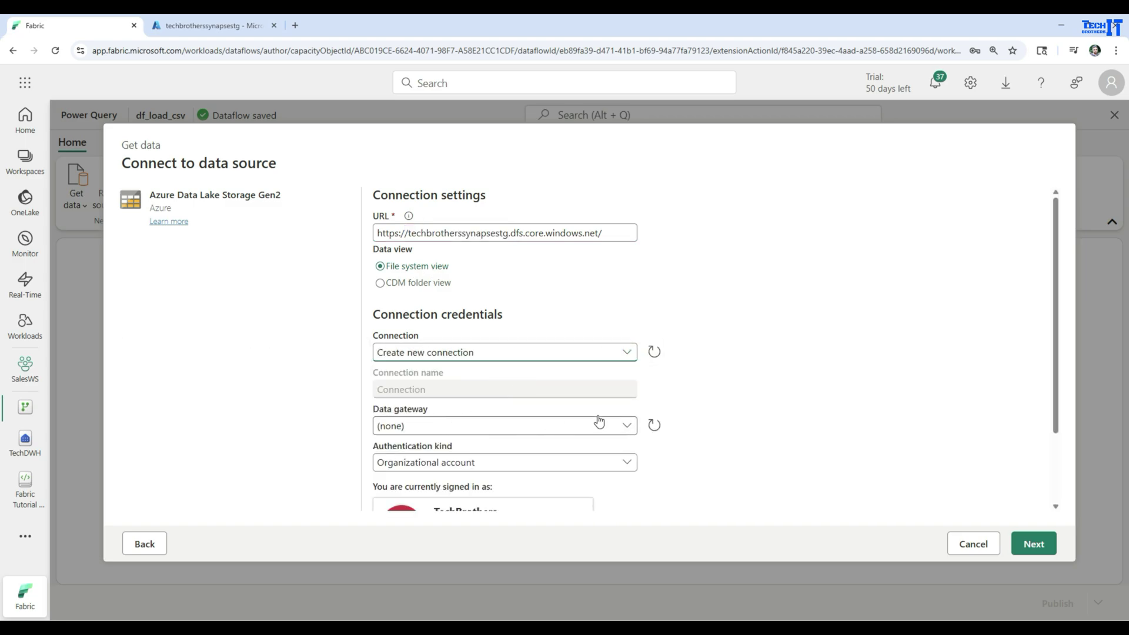
scroll(486, 402, "down", 3)
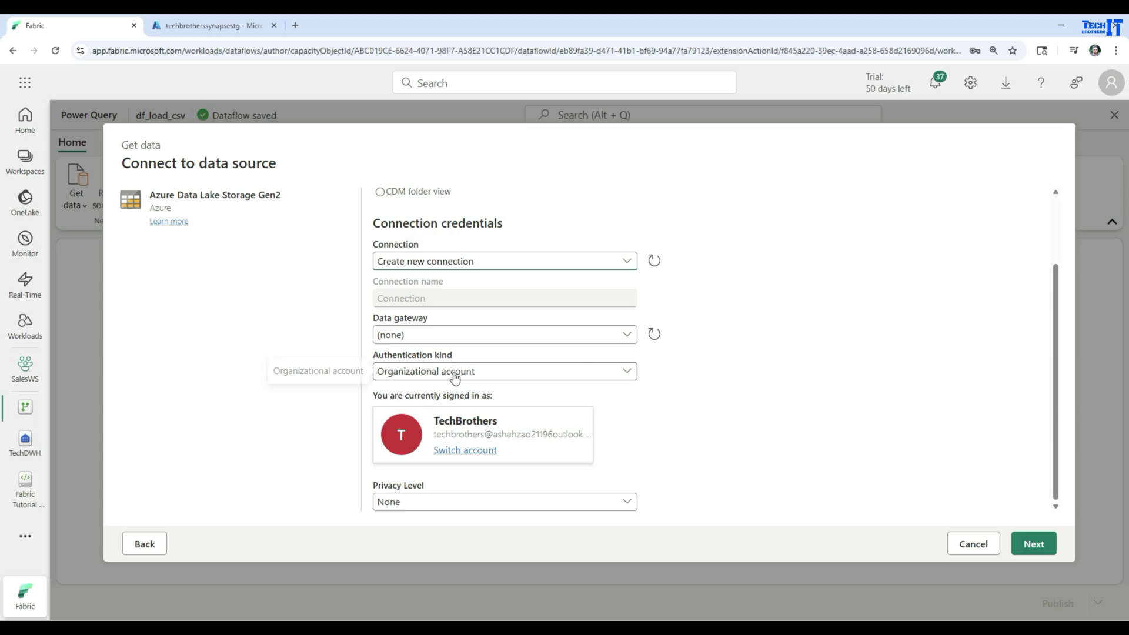
left_click(412, 372)
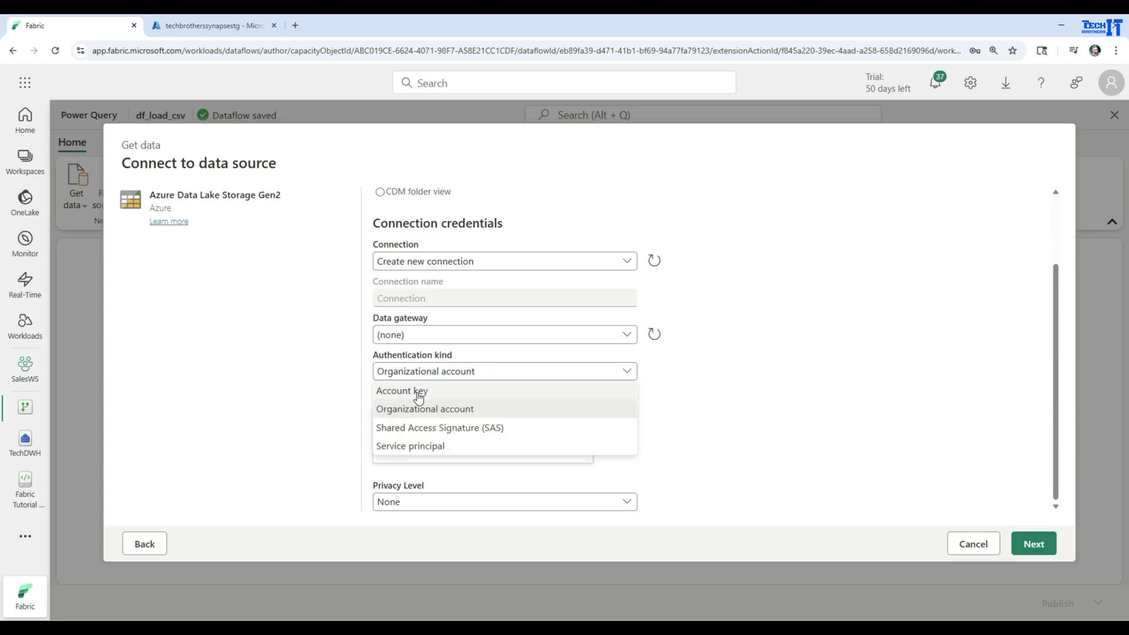
left_click(416, 393)
left_click(438, 455)
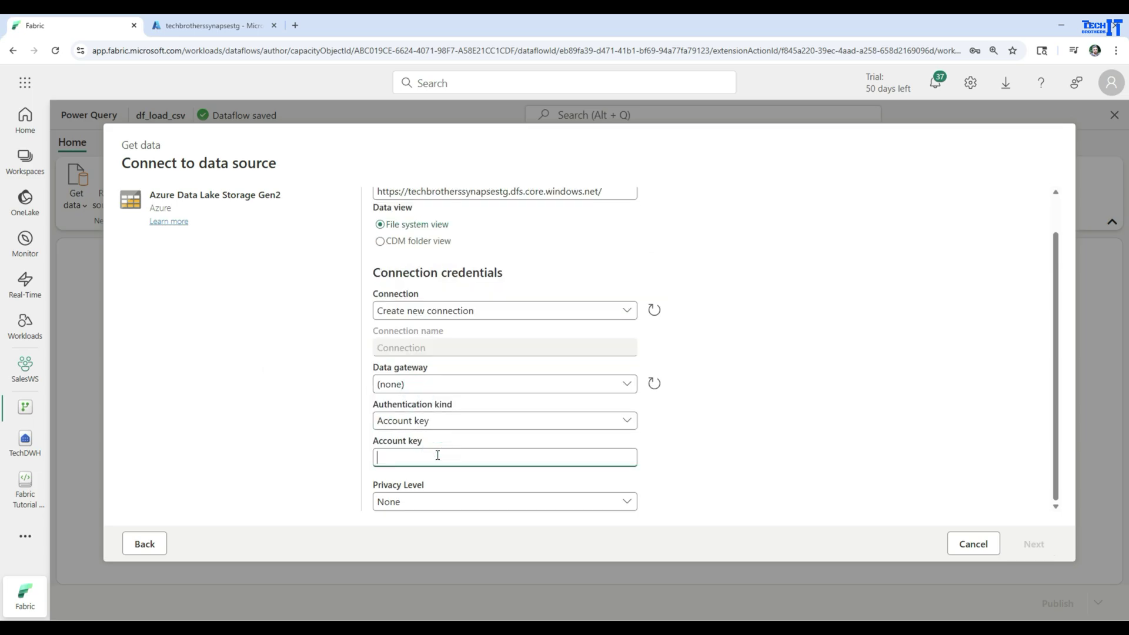
left_click(184, 26)
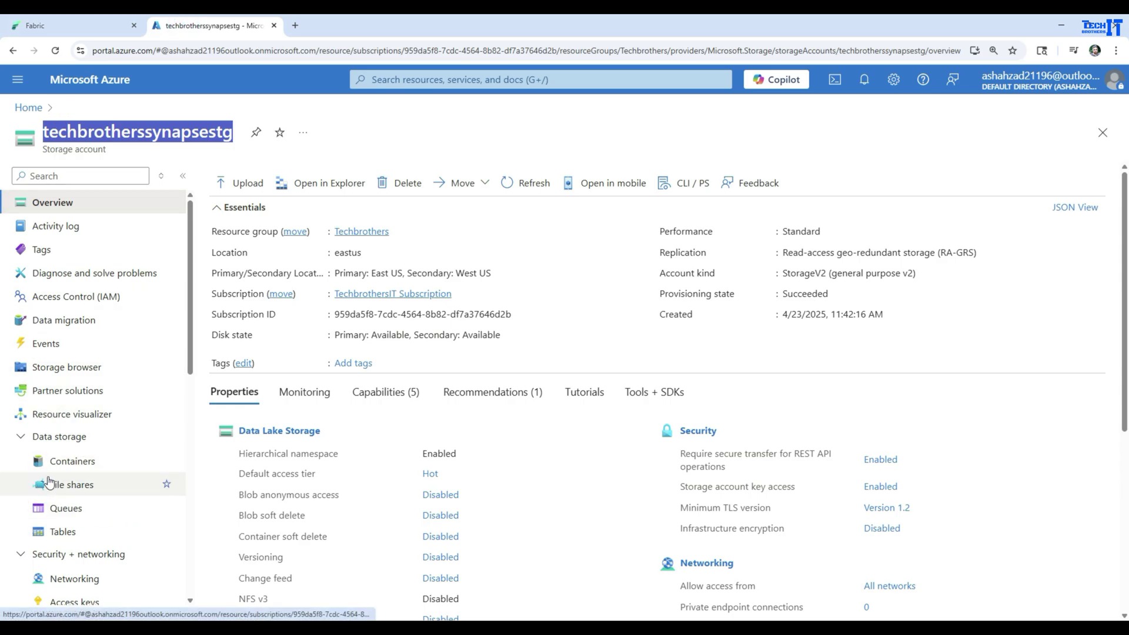
Copy key1 from the storage account's Access keys and paste it into Fabric's Account key field.
scroll(104, 483, "down", 4)
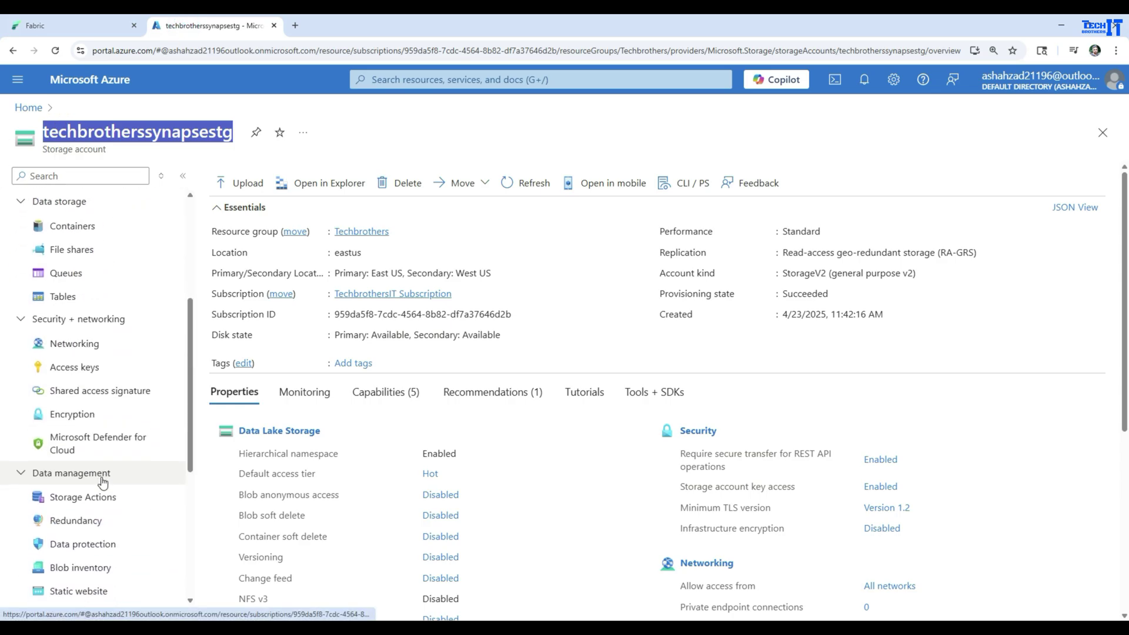
left_click(65, 367)
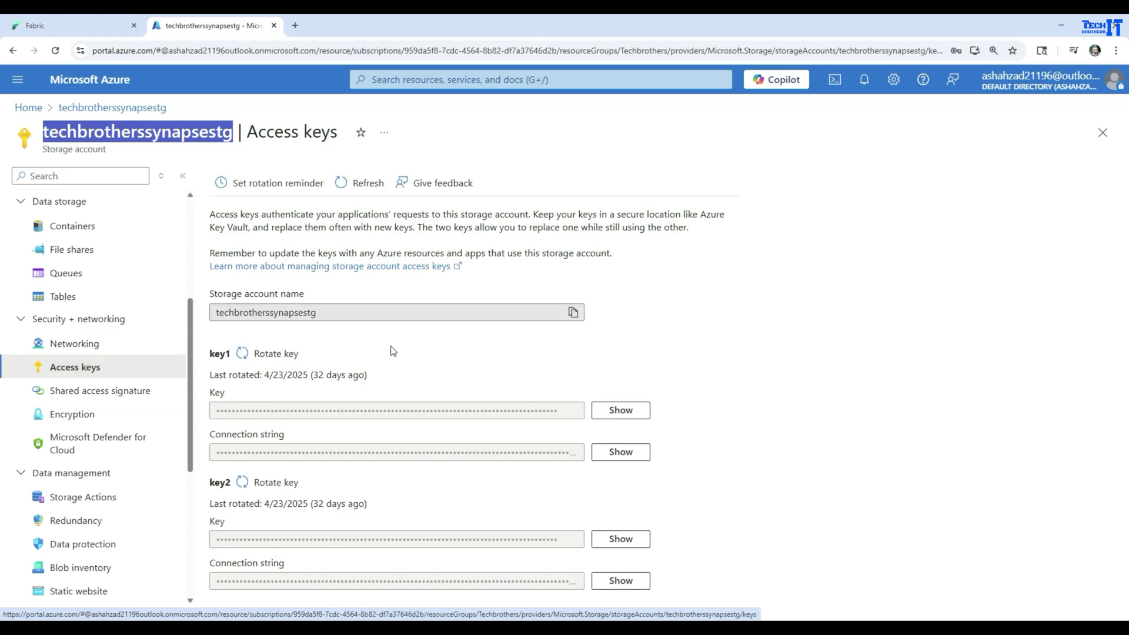
left_click(605, 413)
left_click(573, 410)
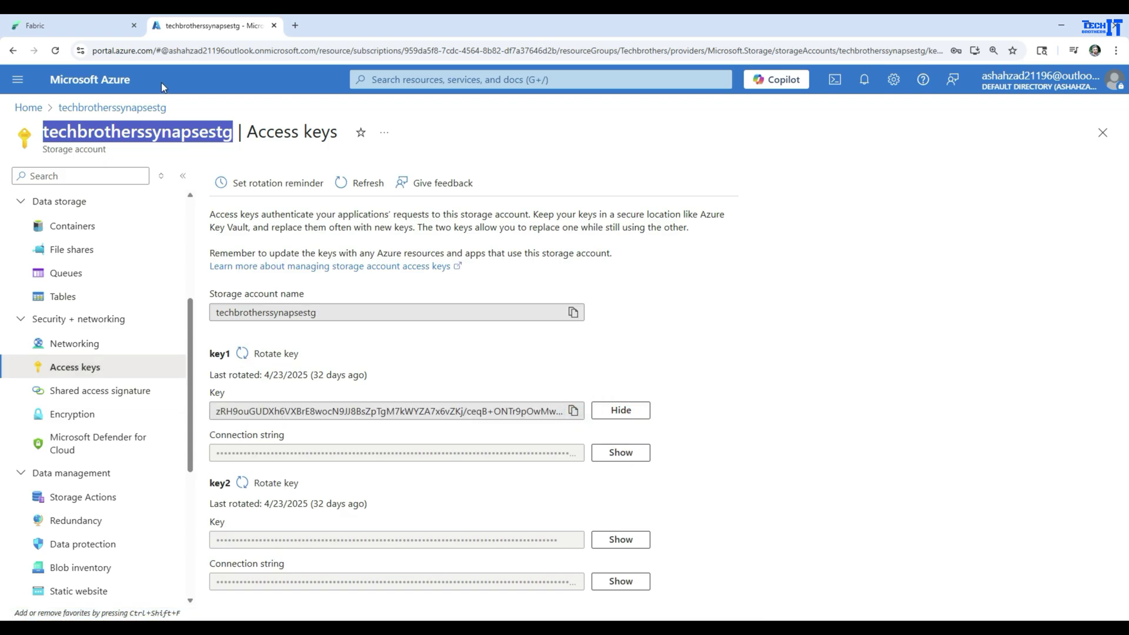
left_click(36, 25)
key("ctrl+v")
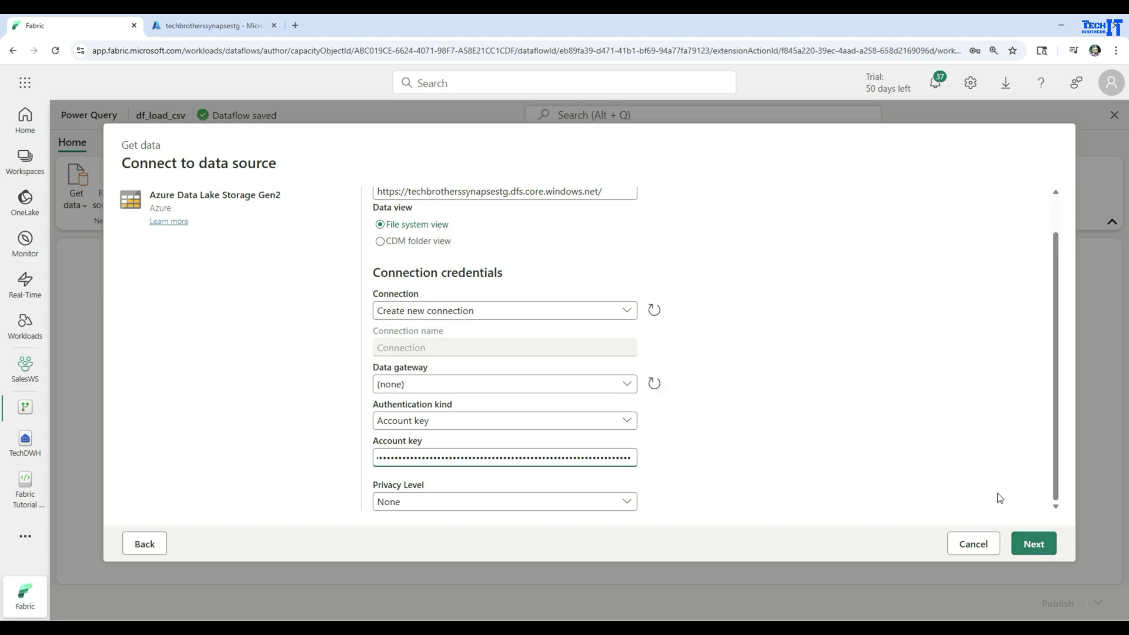
After the duplicate-connection error, select the existing techbrotherssynapsestg connection and connect to the storage.
left_click(1026, 539)
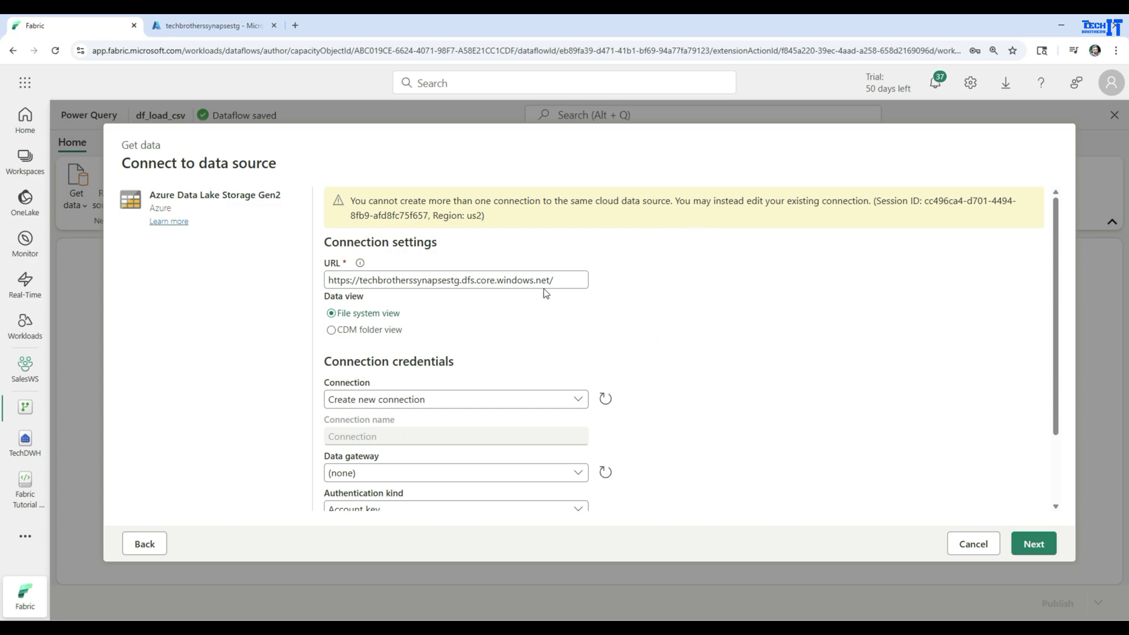
scroll(647, 269, "down", 2)
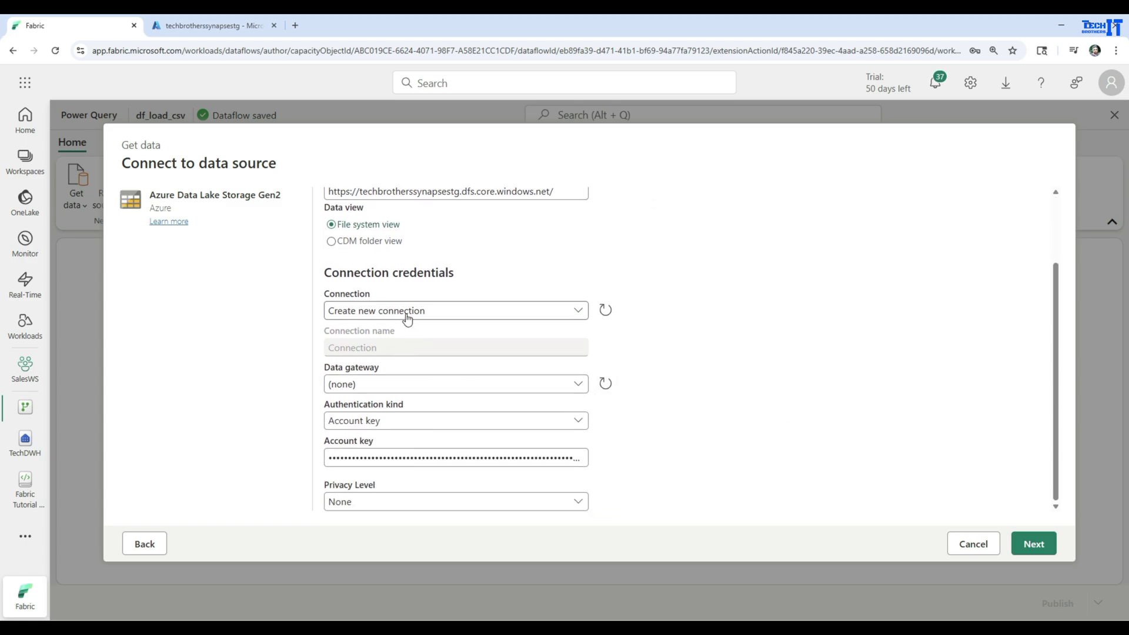
scroll(550, 297, "up", 3)
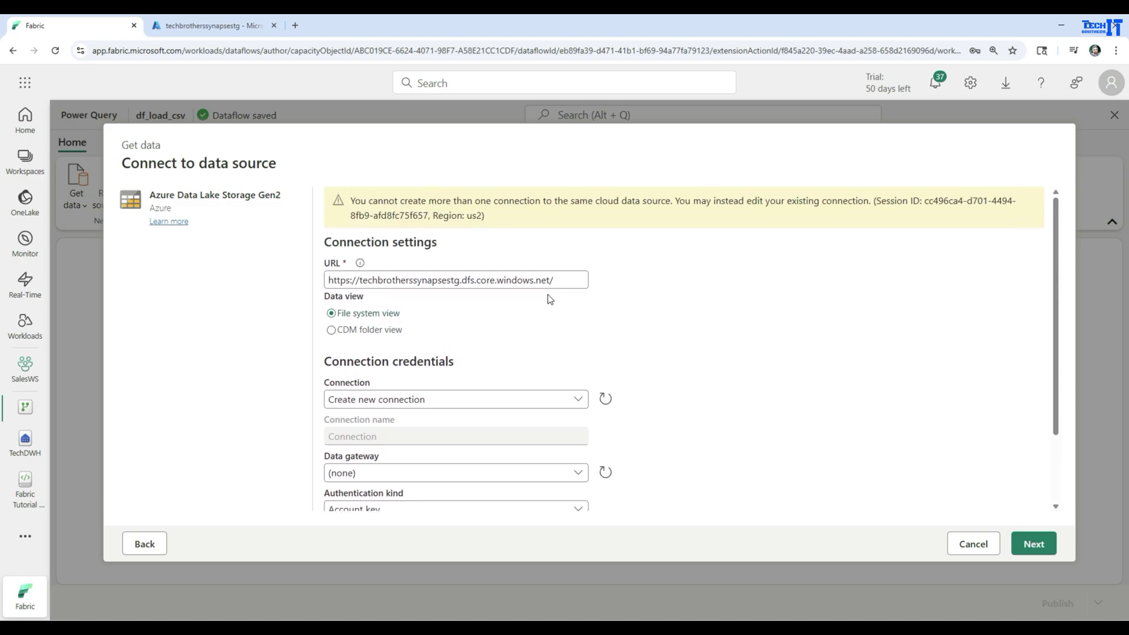
scroll(553, 300, "down", 2)
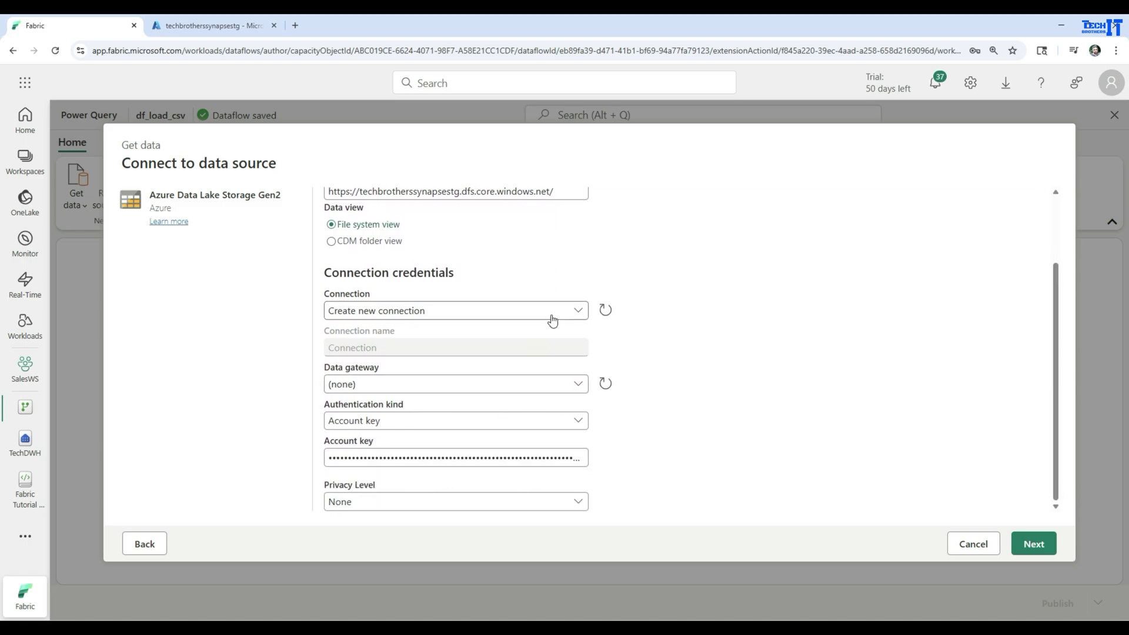
left_click(564, 309)
left_click(435, 334)
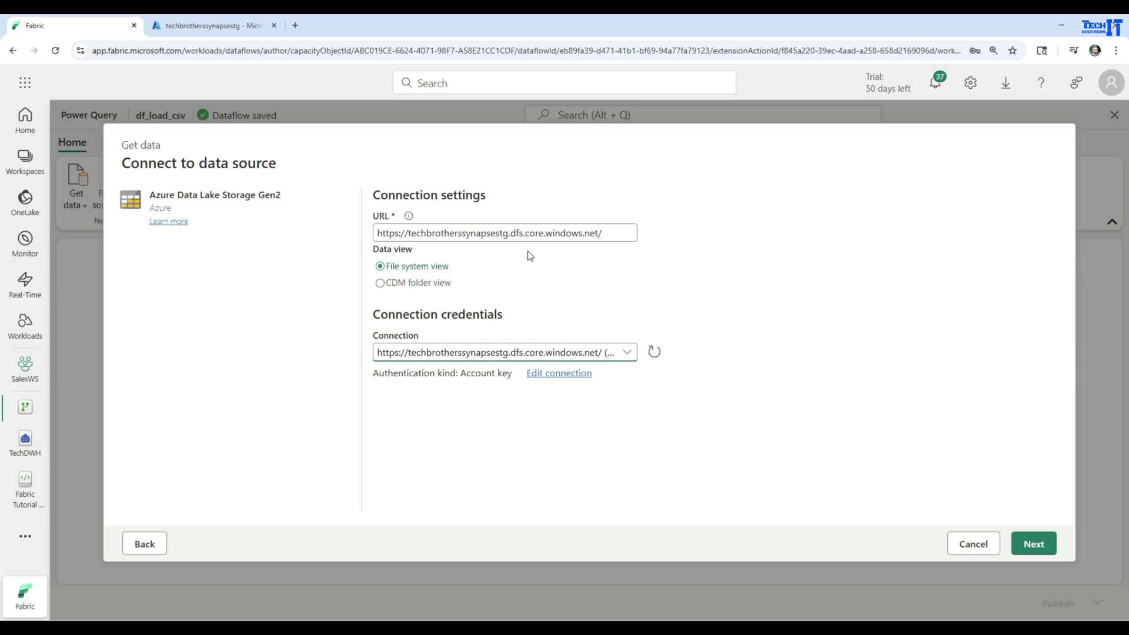
left_click(1034, 541)
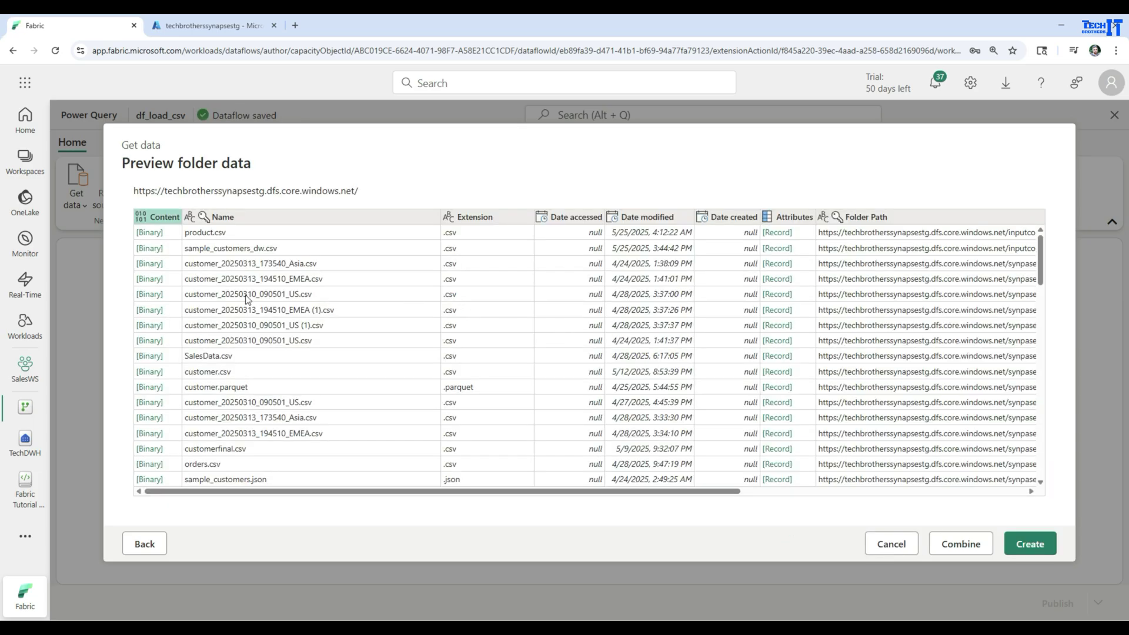
Create the query from the folder listing and drill into sample_customers_dw.csv's Binary content.
scroll(275, 344, "down", 3)
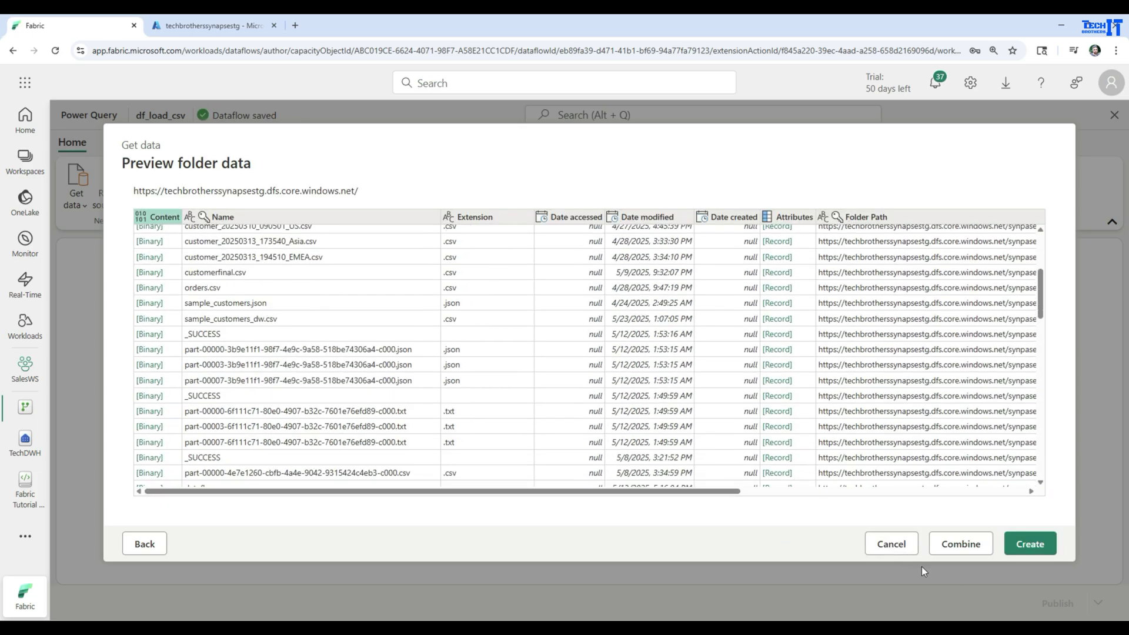
scroll(274, 391, "up", 1)
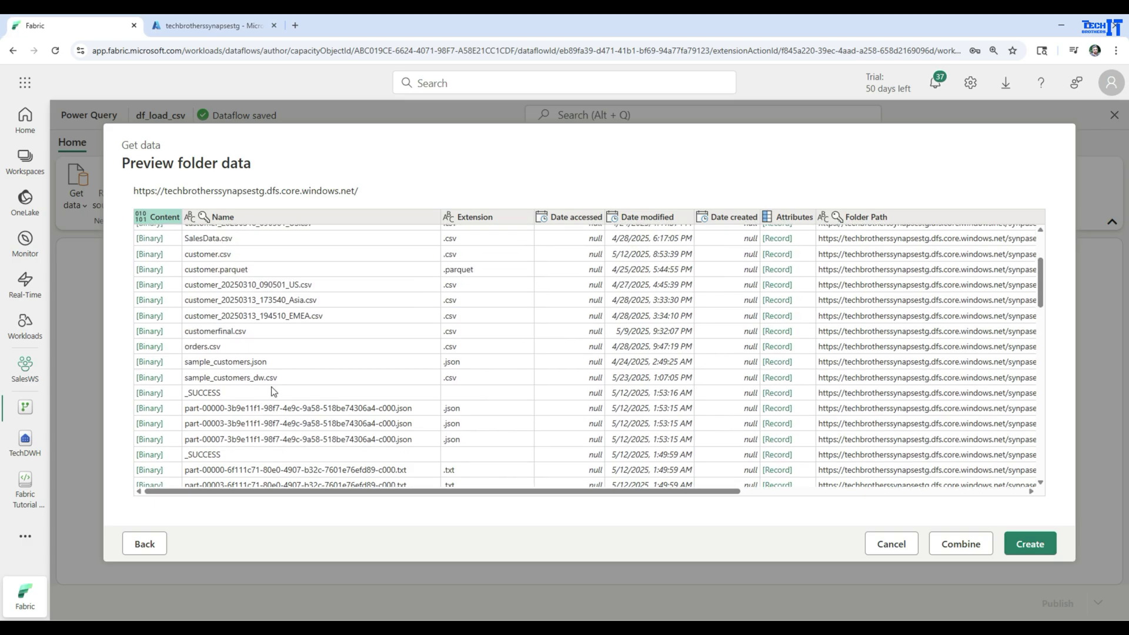
left_click(153, 379)
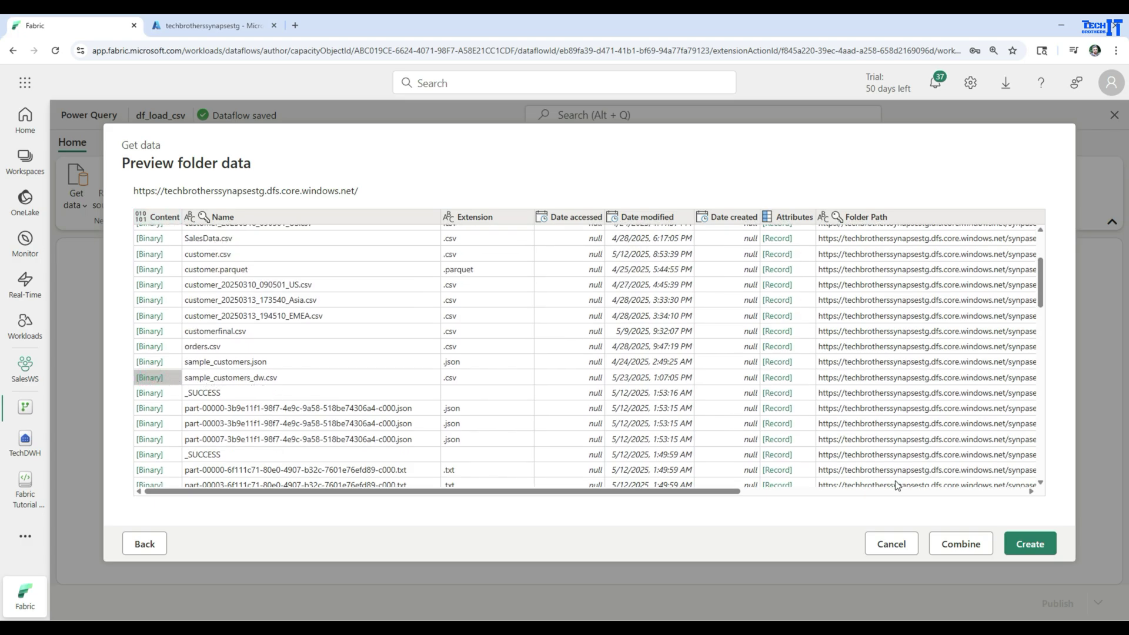
left_click(1024, 537)
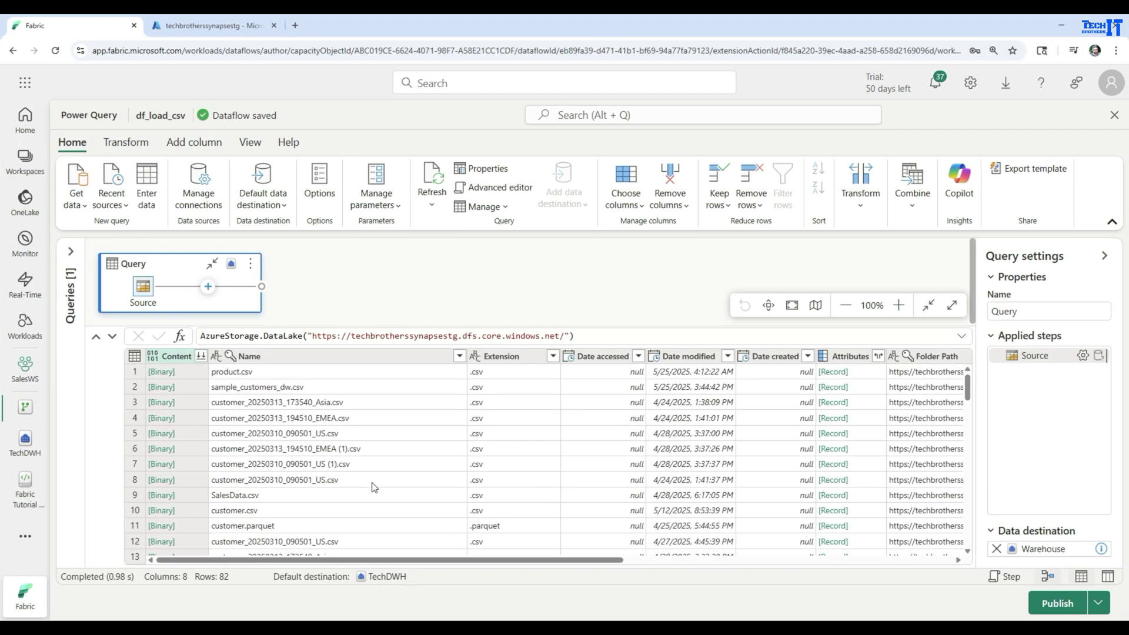
scroll(372, 484, "down", 3)
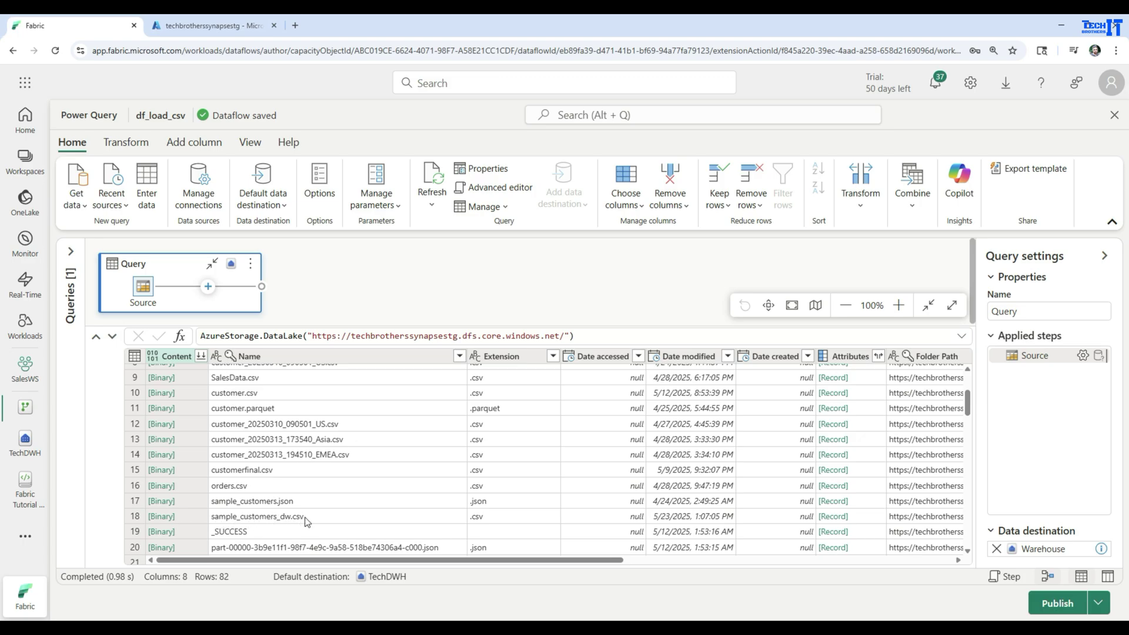
left_click(171, 518)
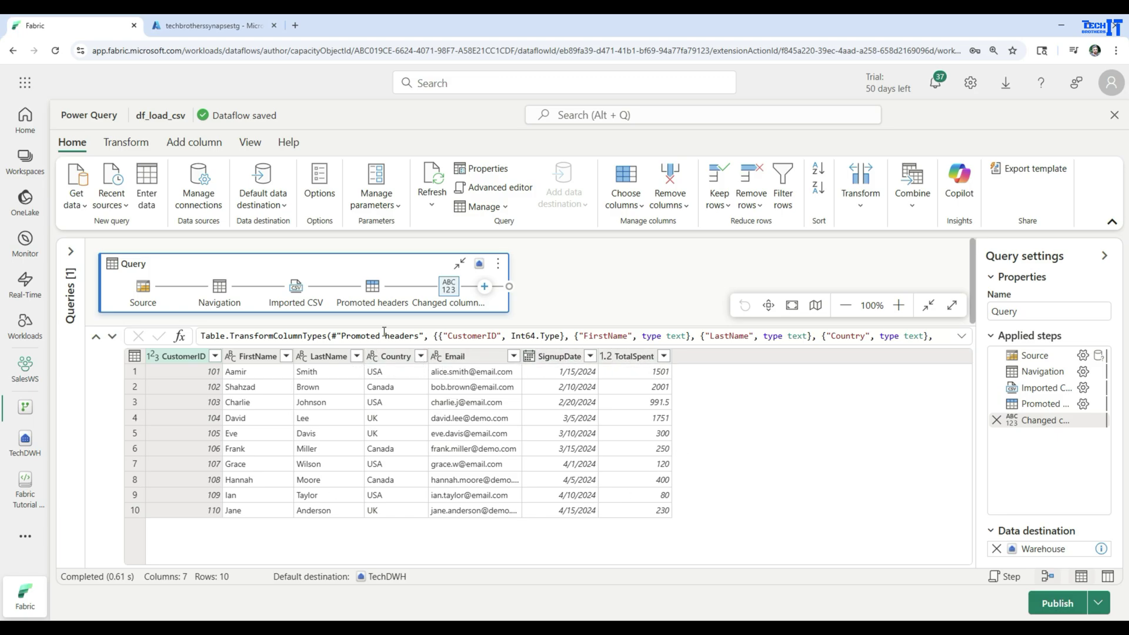
Add a custom column FullName with the formula [FirstName] & " " & [LastName].
left_click(194, 146)
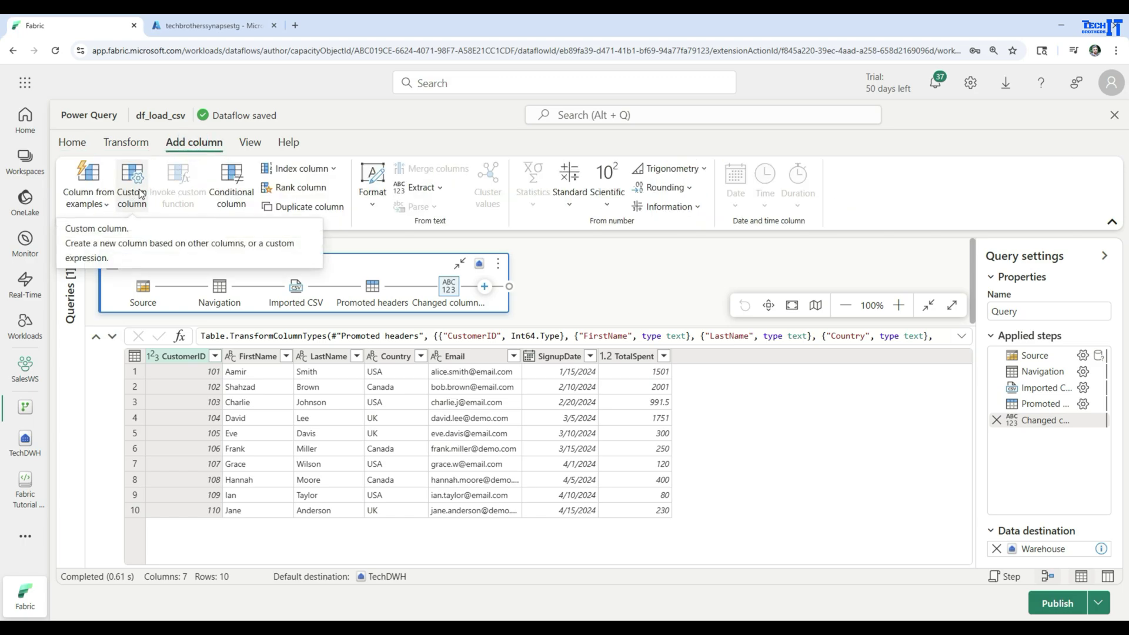
left_click(134, 192)
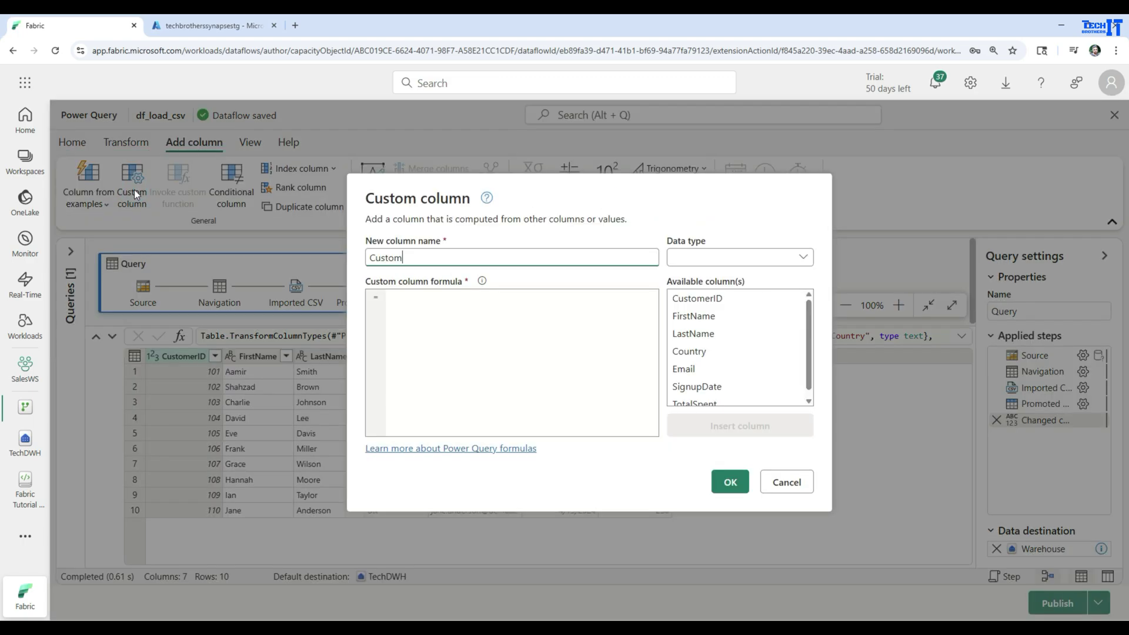
double_click(429, 256)
key("BackSpace")
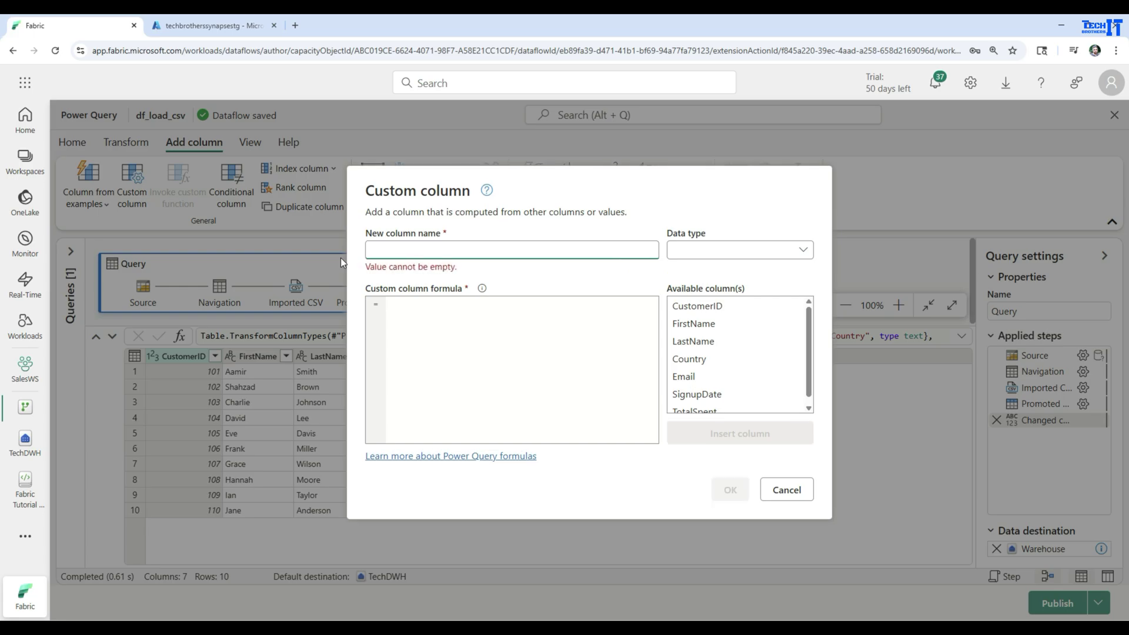
type("FullName")
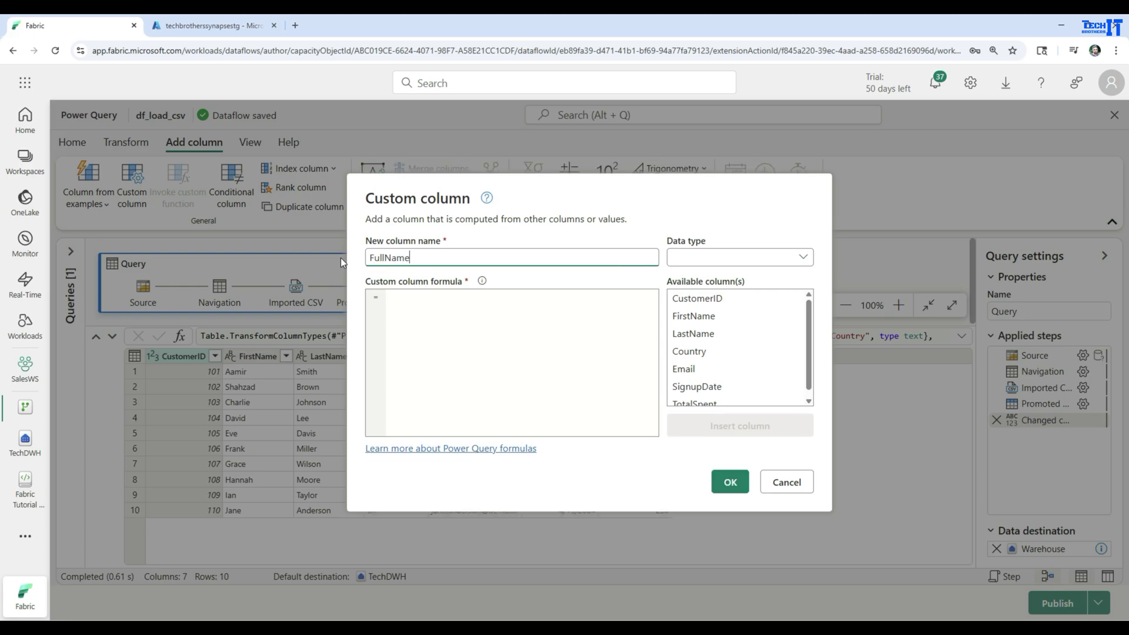
left_click(691, 316)
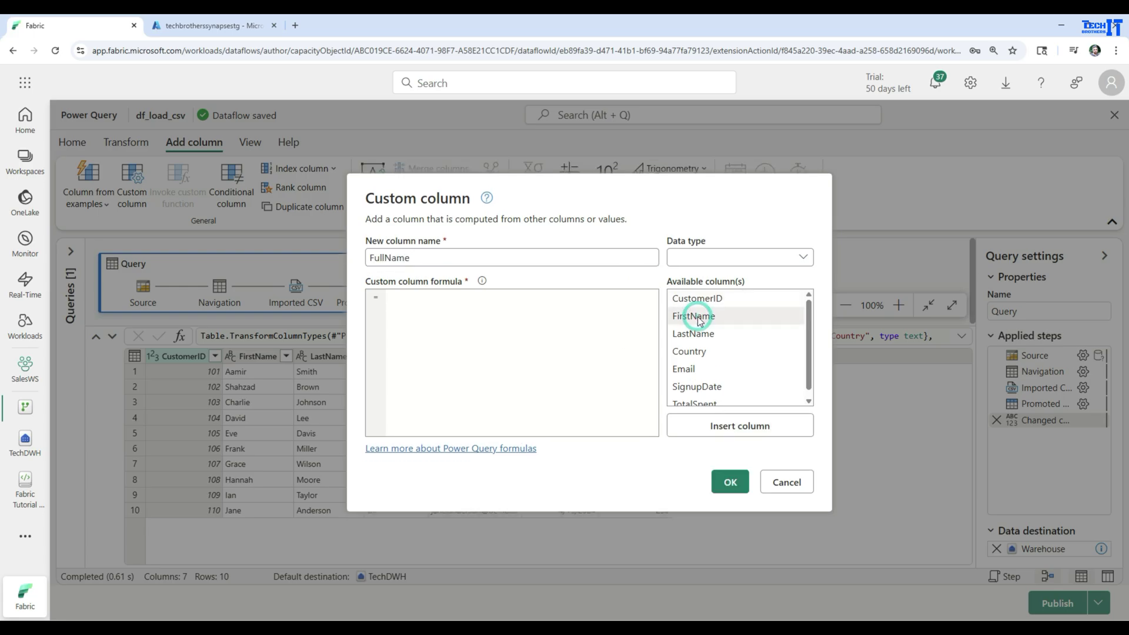
left_click(725, 424)
left_click(580, 301)
left_click(710, 336)
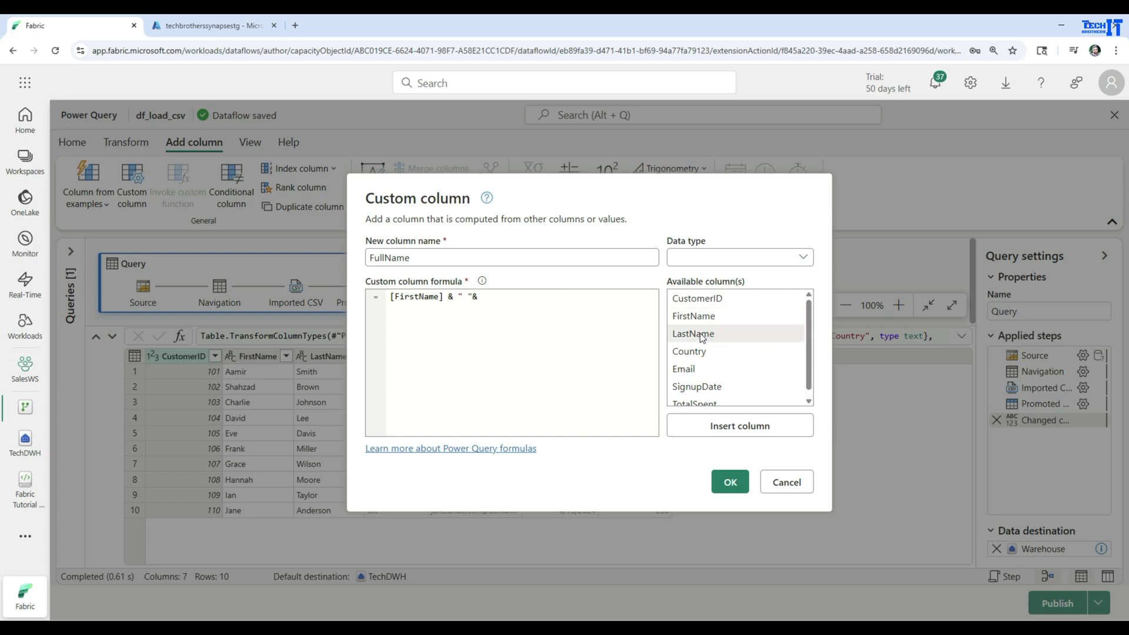
left_click(712, 427)
left_click(736, 485)
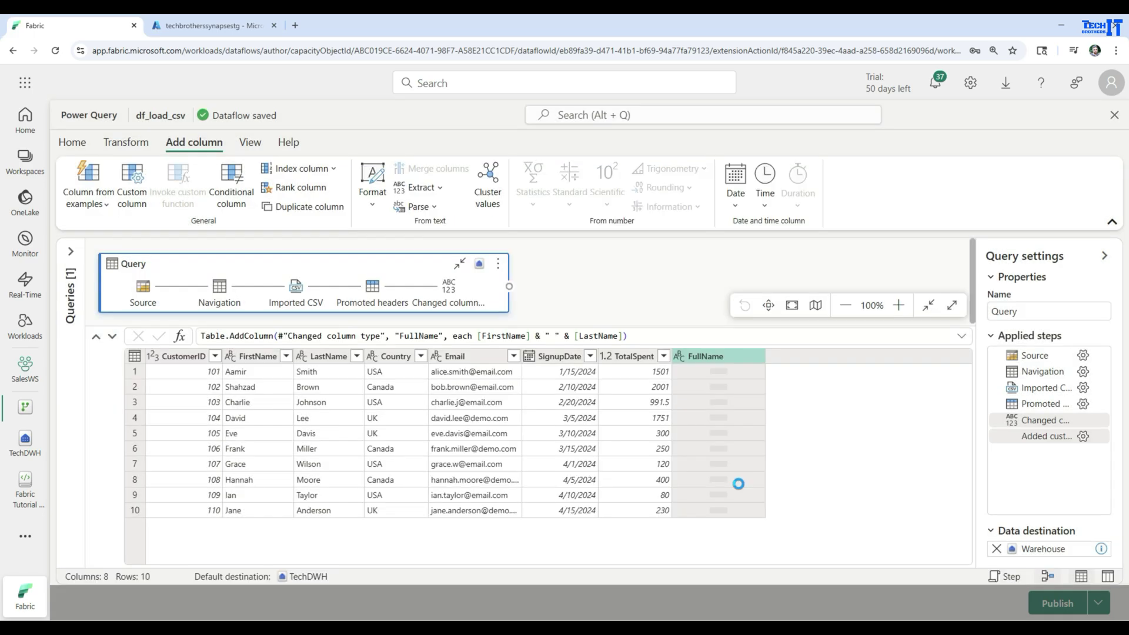
left_click(471, 354)
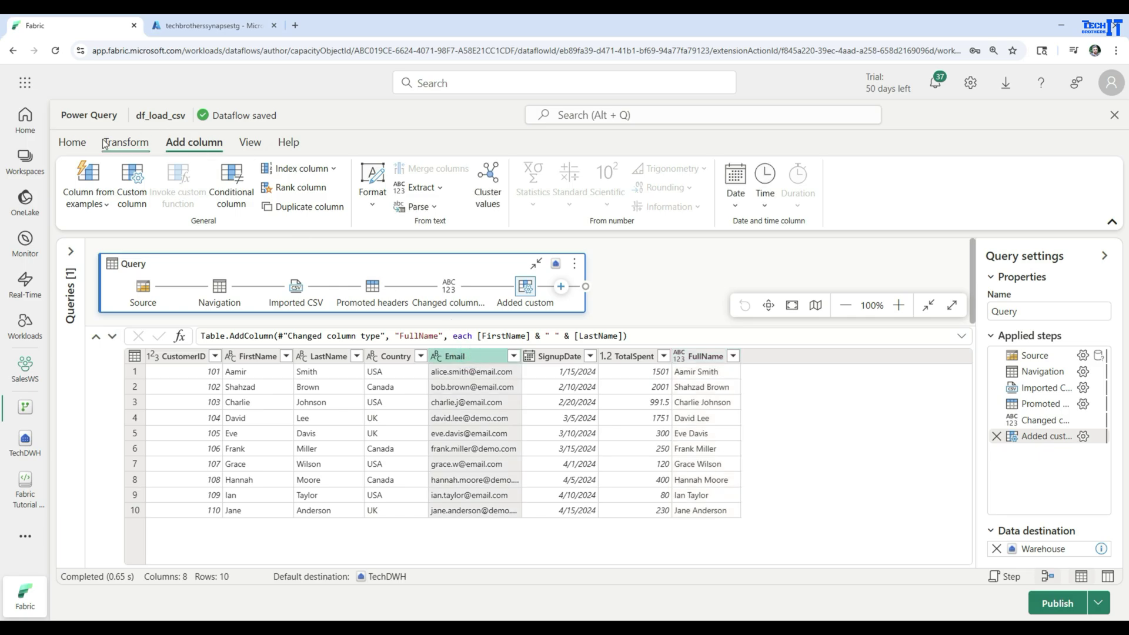
Split the Email column by the custom delimiter @ into two columns.
left_click(121, 143)
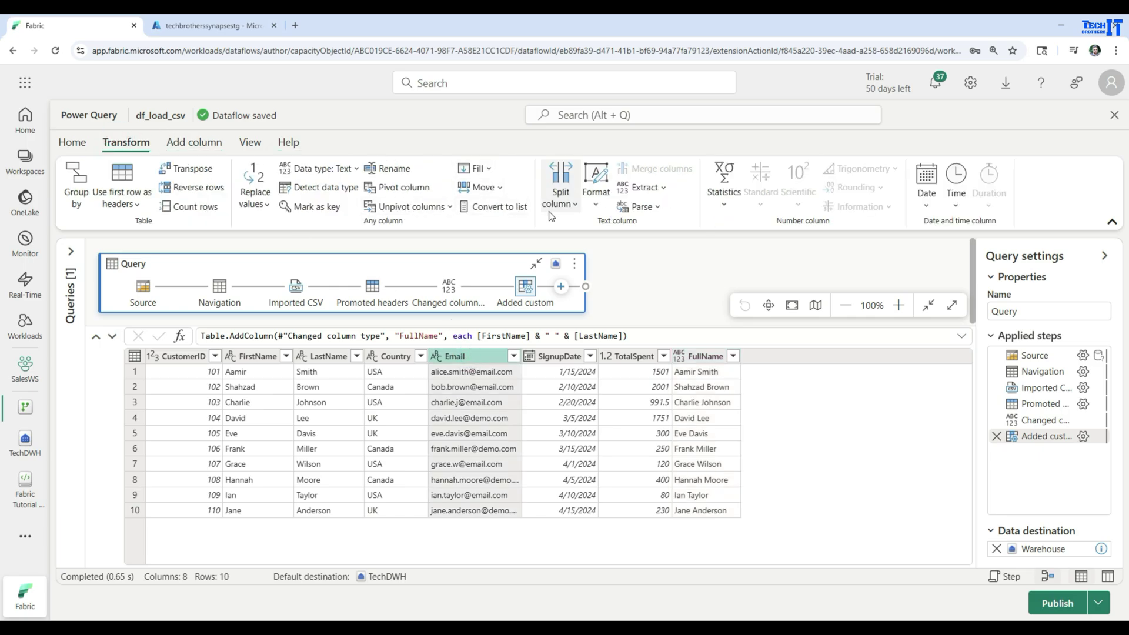
left_click(564, 205)
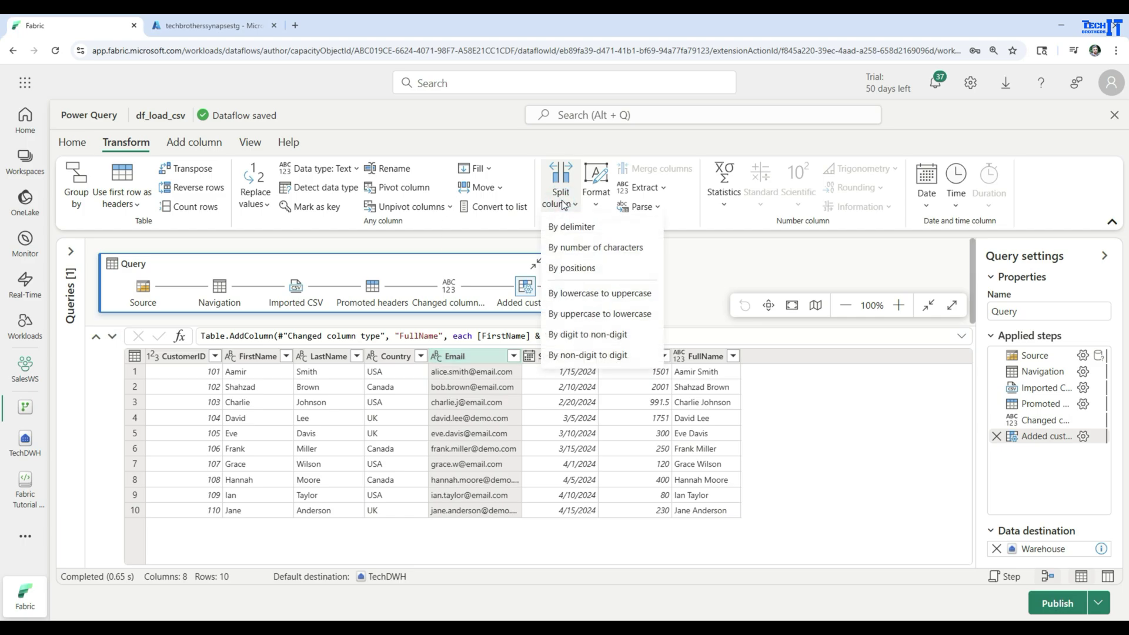
left_click(571, 228)
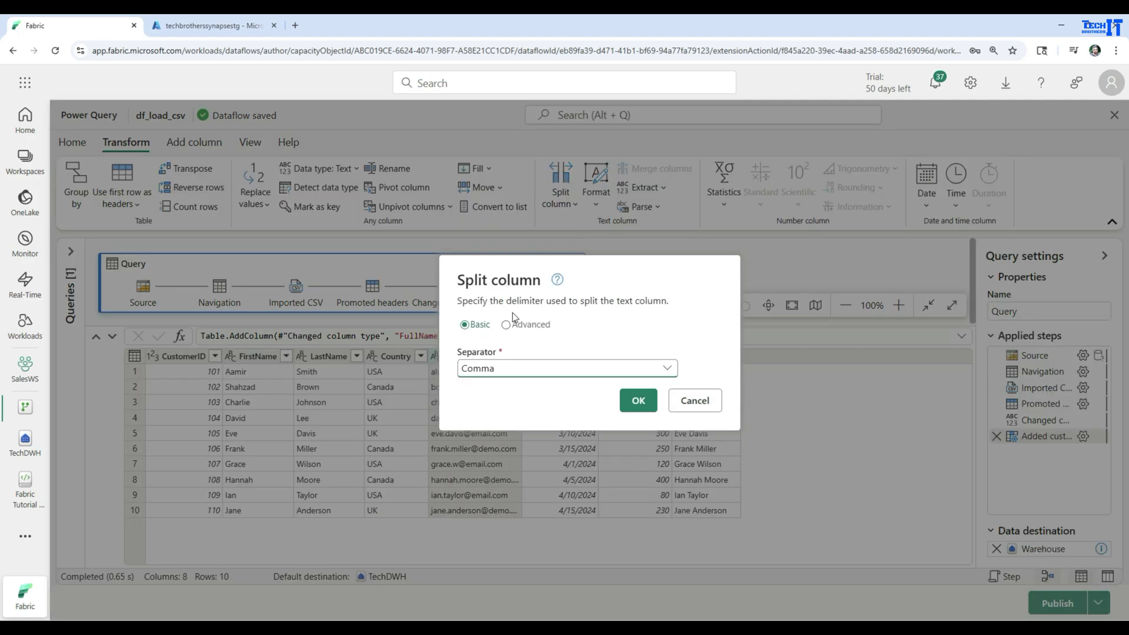
left_click(494, 372)
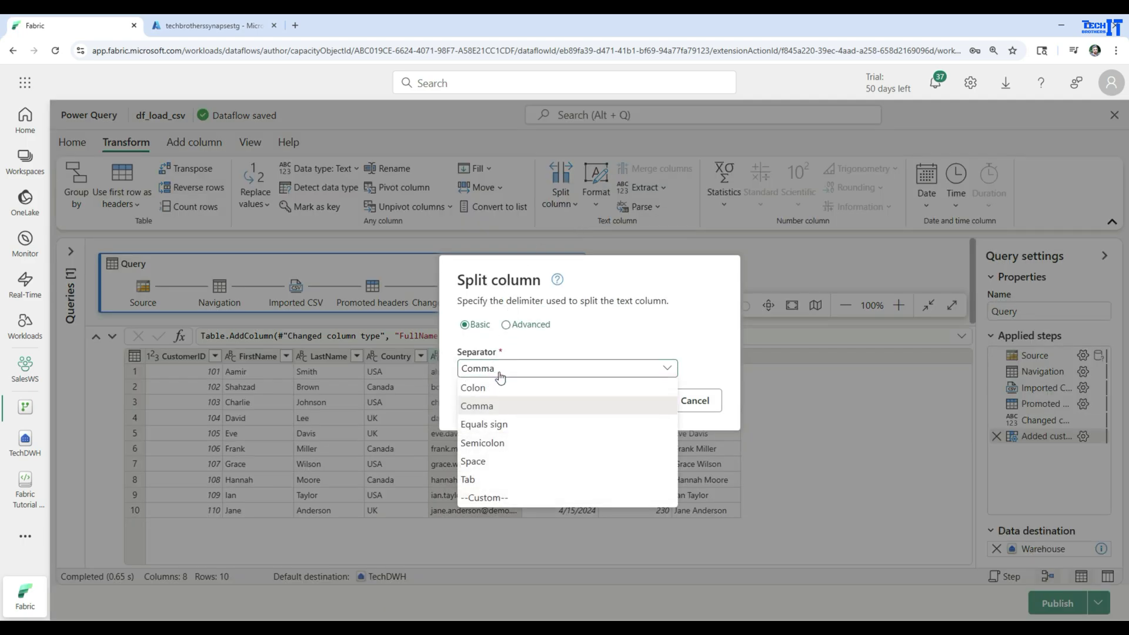
left_click(503, 499)
left_click(560, 377)
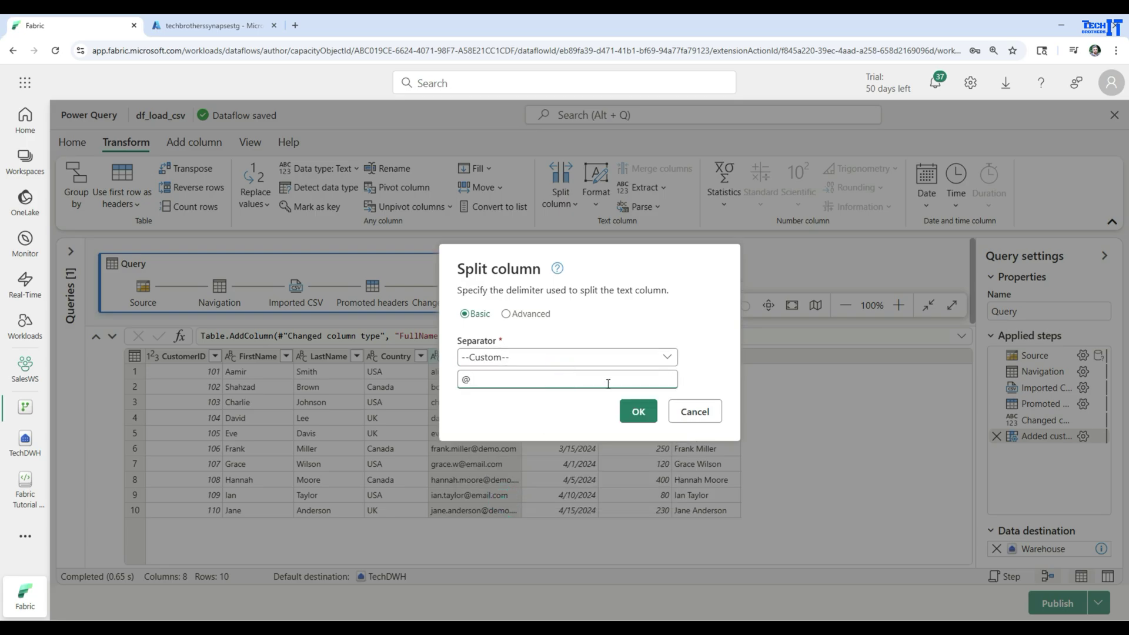
left_click(646, 411)
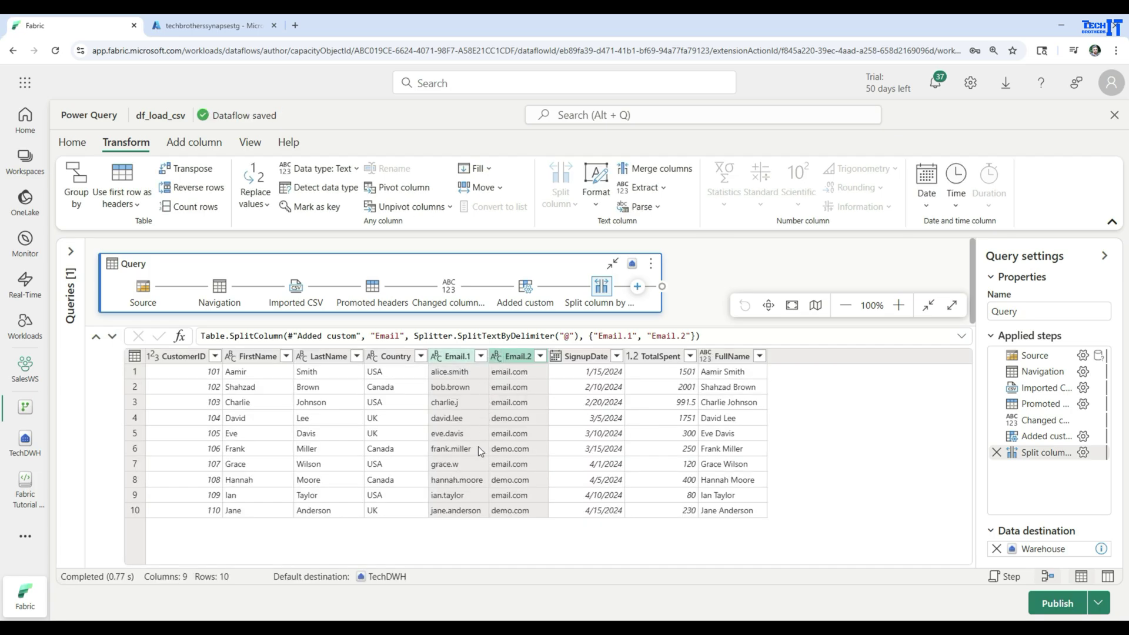
Rename Email.1 to EmailName and Email.2 to EmailDomain.
double_click(464, 357)
type("Email")
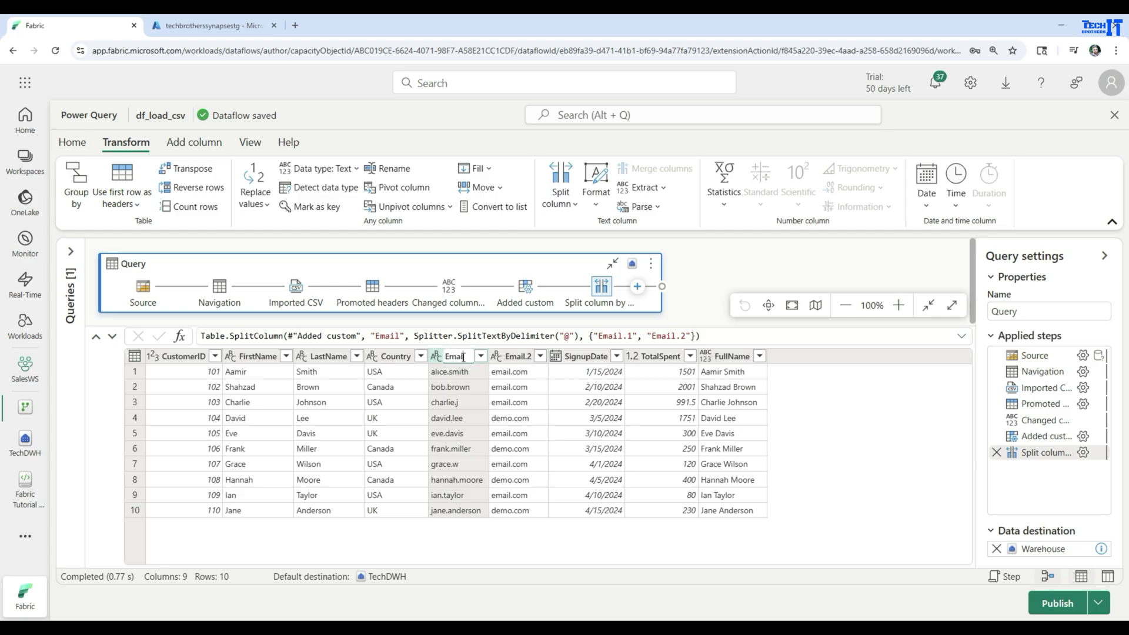
type("Na")
key("Return")
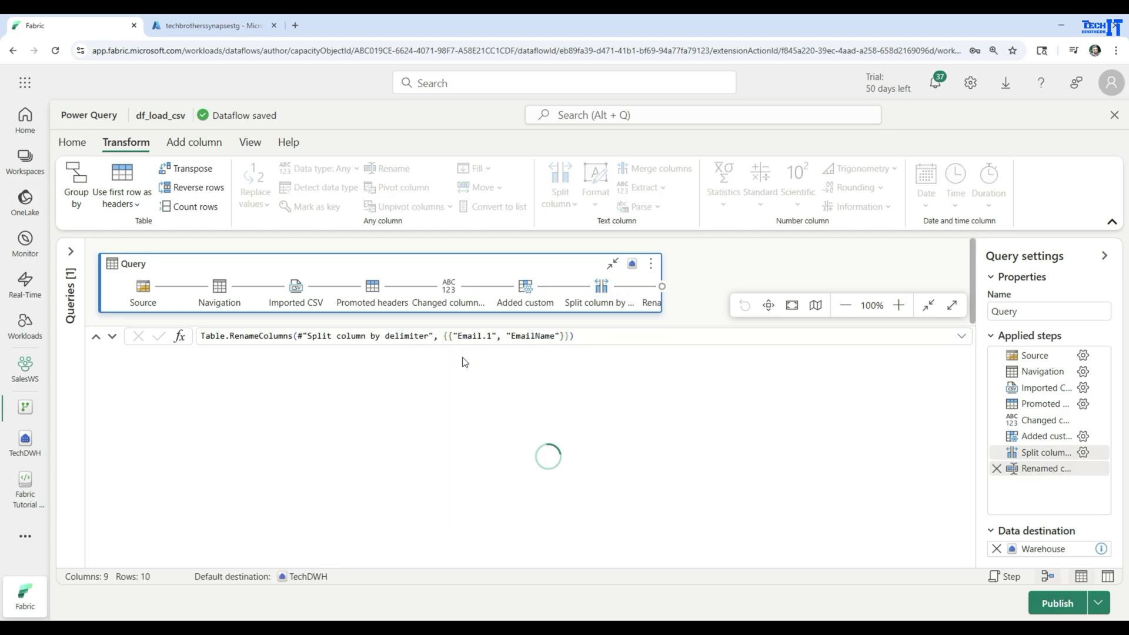
double_click(525, 357)
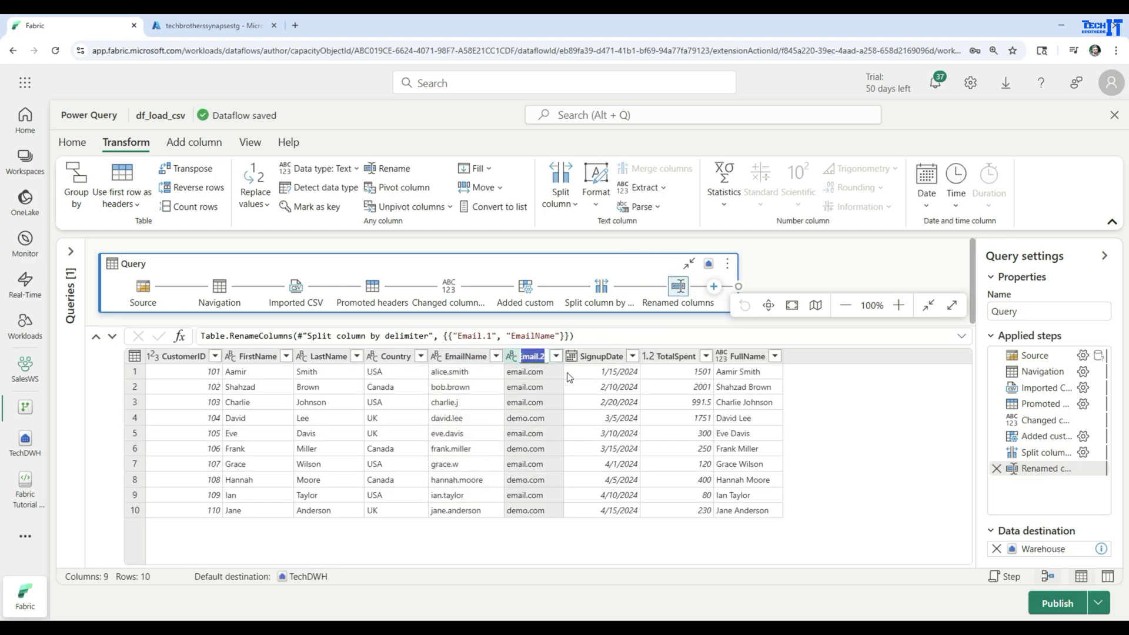
type("EmailDomain")
key("Return")
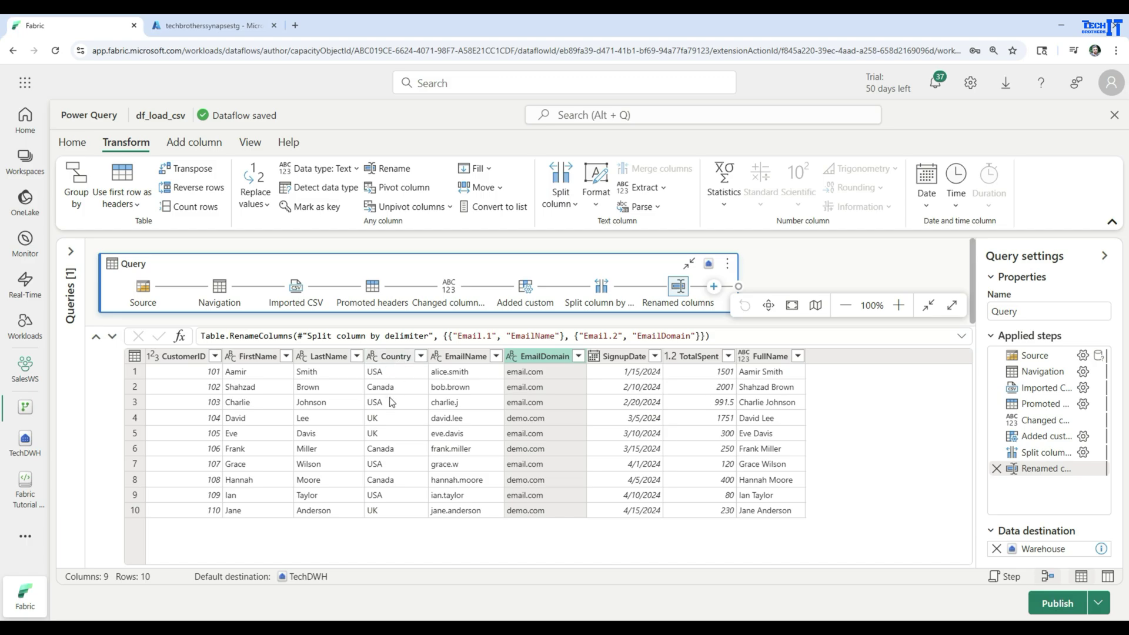
left_click(421, 356)
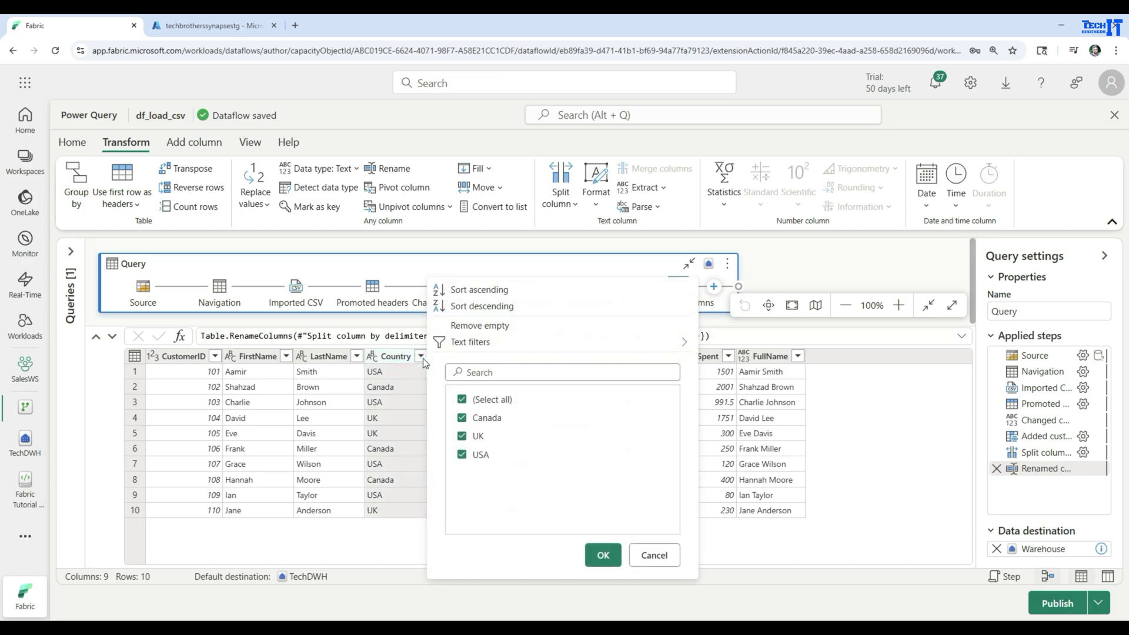
Filter the Country column to USA only, leaving four customer rows.
left_click(462, 400)
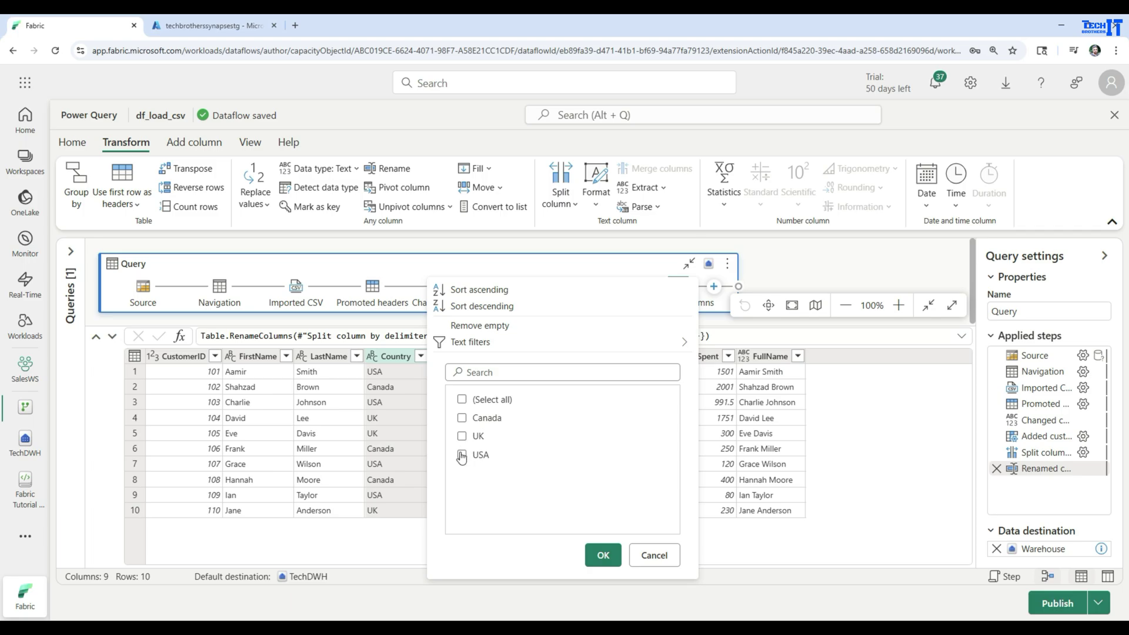
left_click(462, 455)
left_click(603, 555)
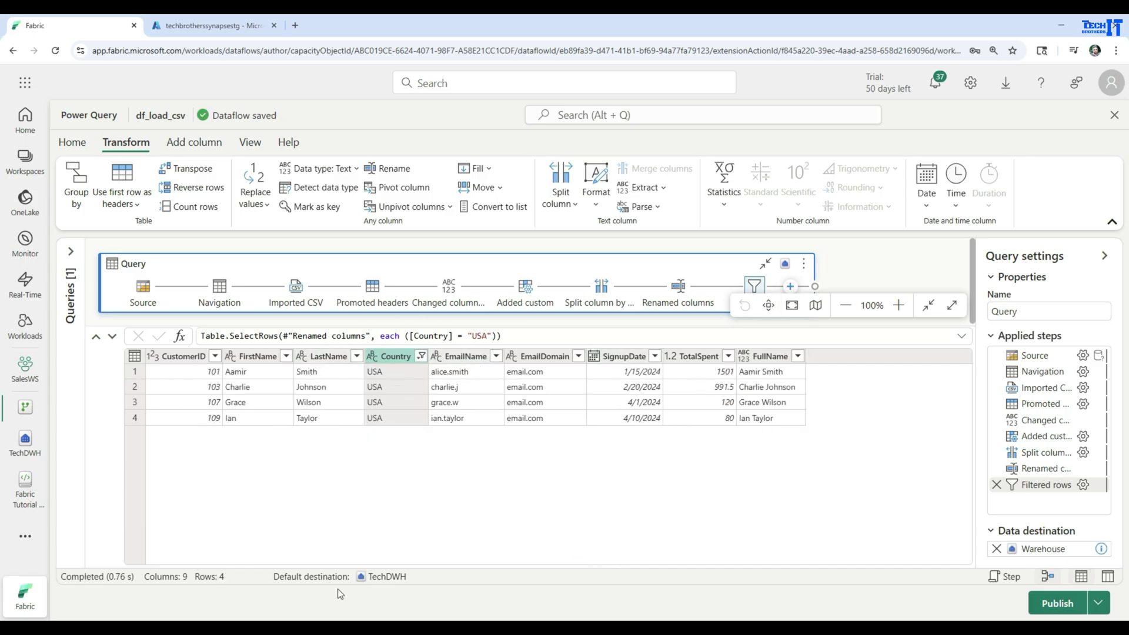
mouse_move(329, 578)
Remove the old Warehouse destination and target a new TechDWH table named 'Customer'.
left_click(996, 548)
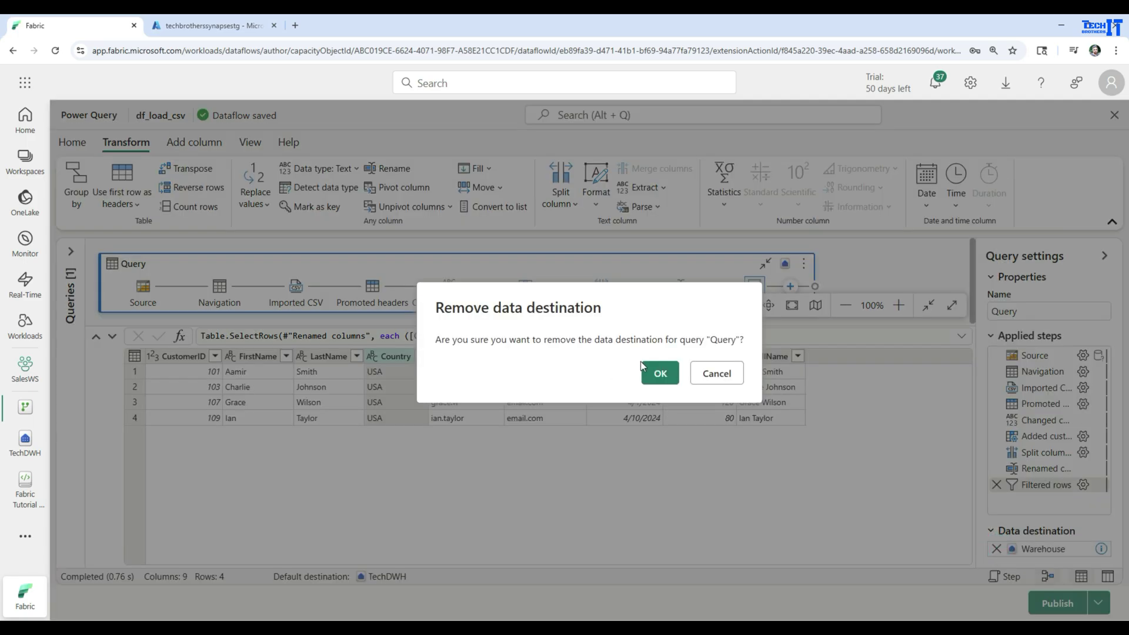
left_click(658, 373)
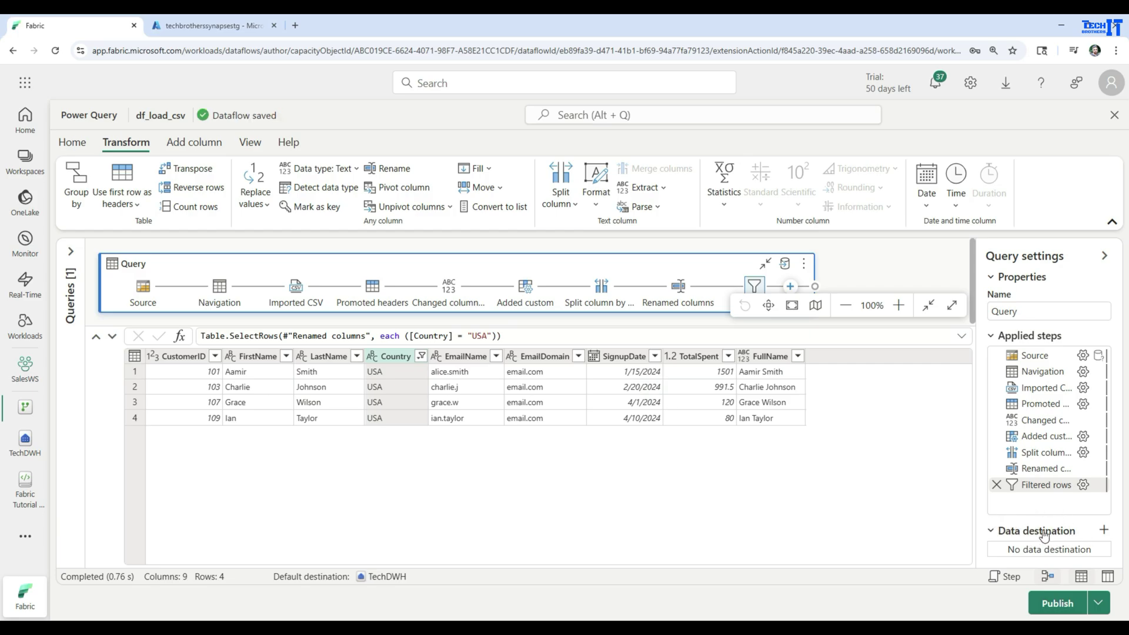
left_click(1104, 533)
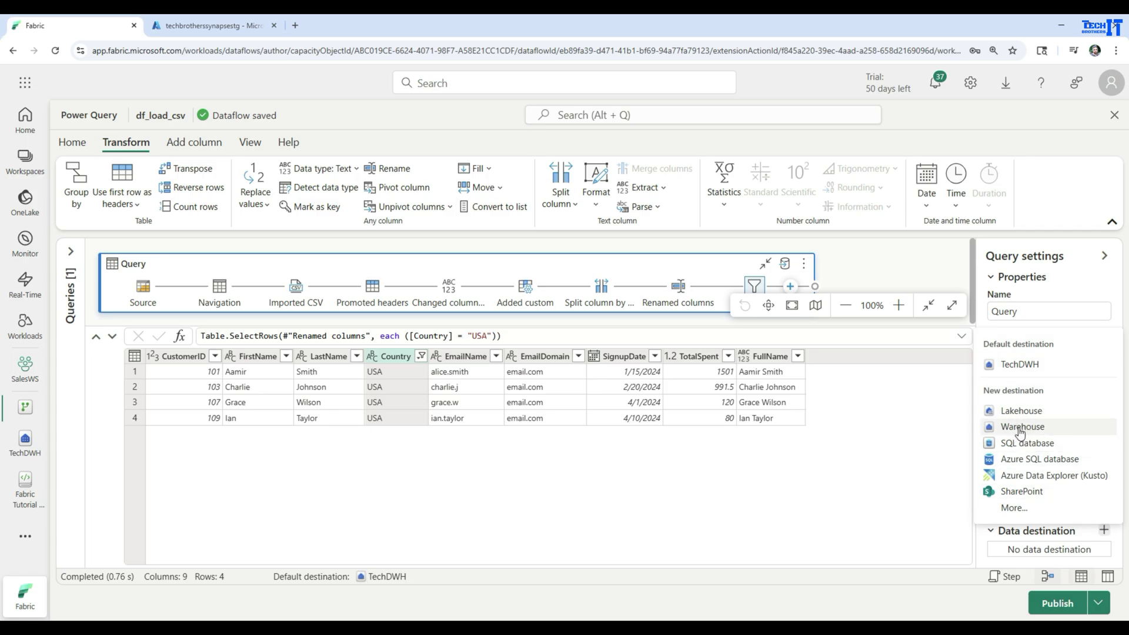
left_click(1022, 428)
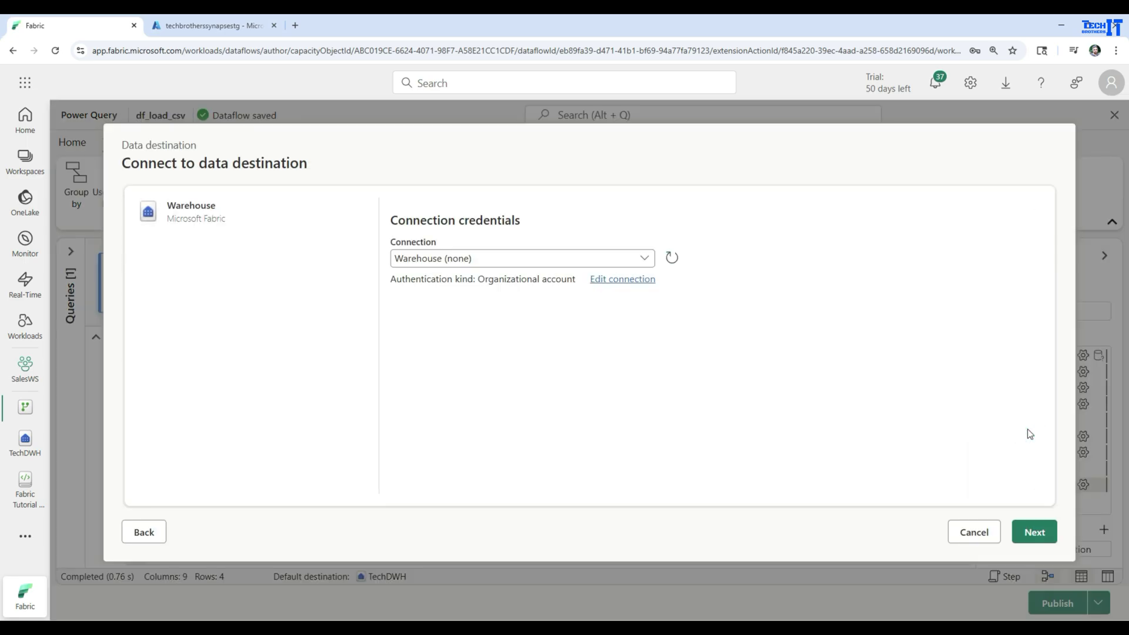
left_click(1034, 532)
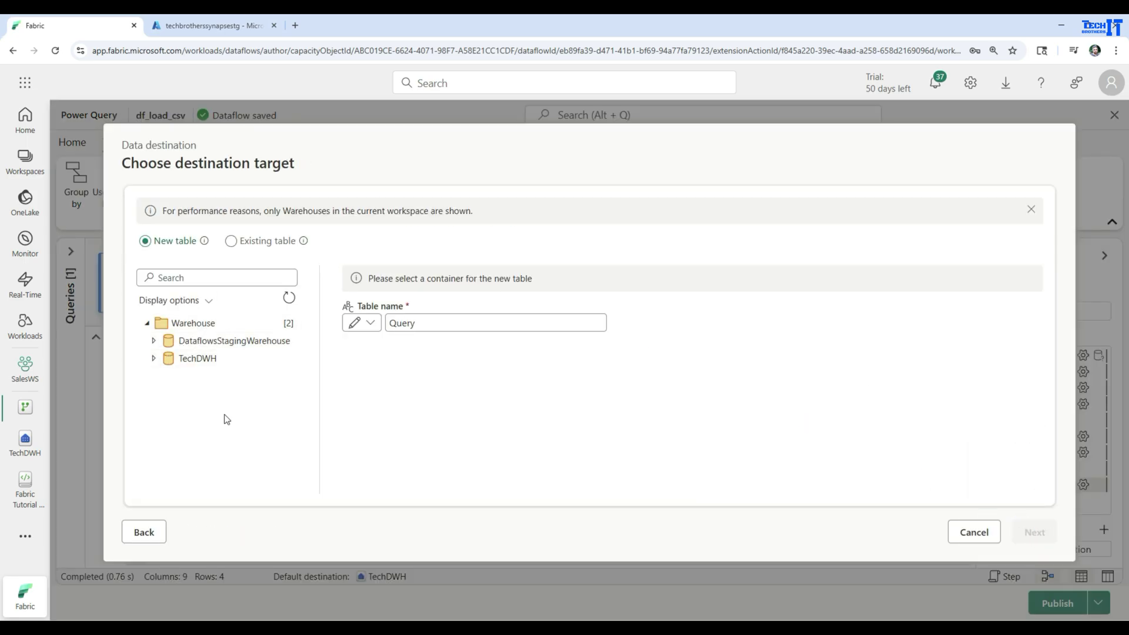
left_click(194, 363)
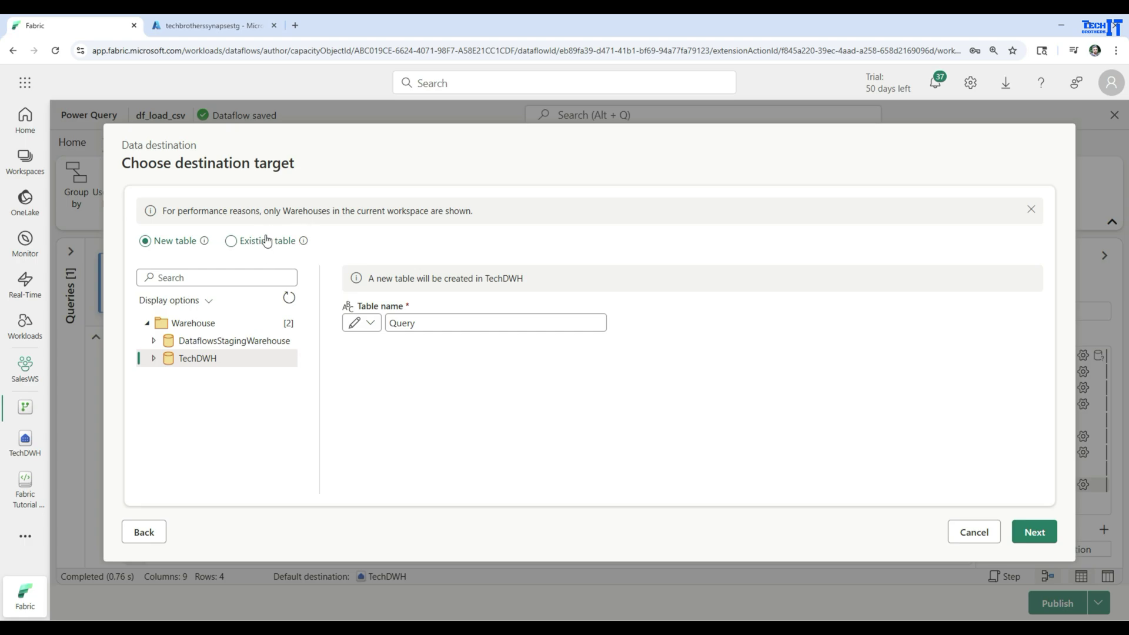
double_click(459, 323)
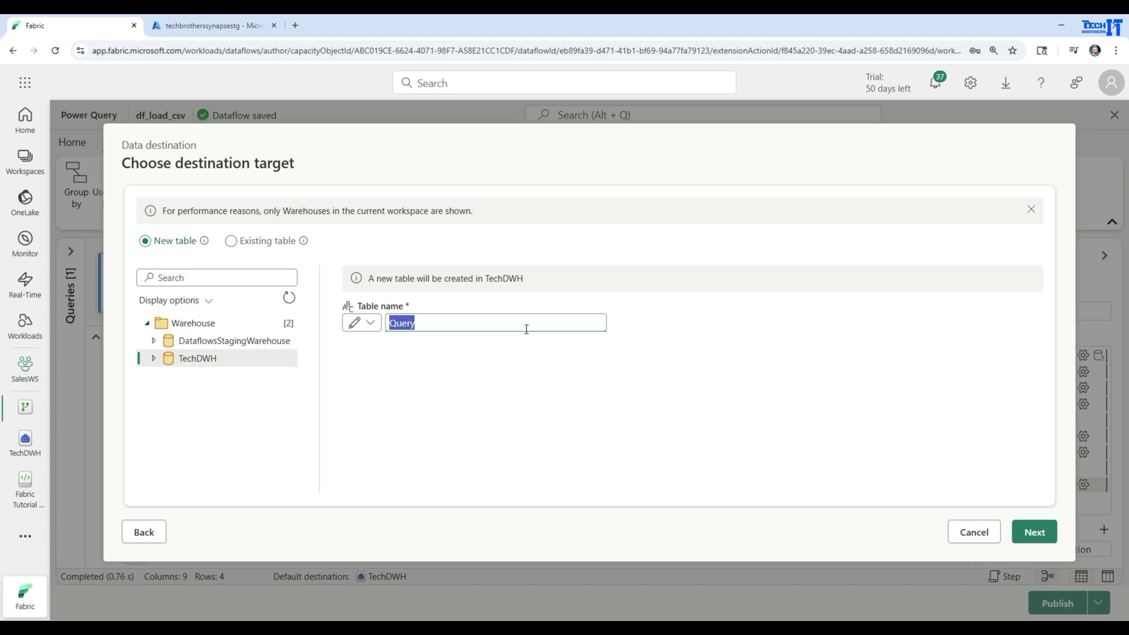
type("CustomerDW")
left_click(1033, 532)
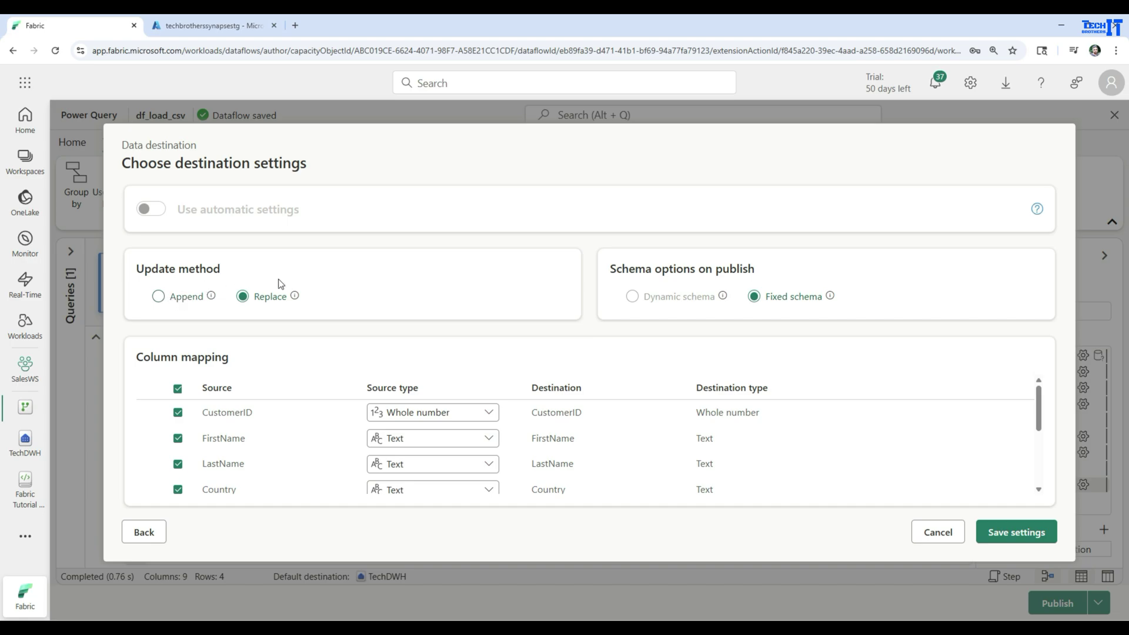
Keep Replace as the update method, map FullName as Text, and save the destination settings.
left_click(159, 297)
left_click(242, 297)
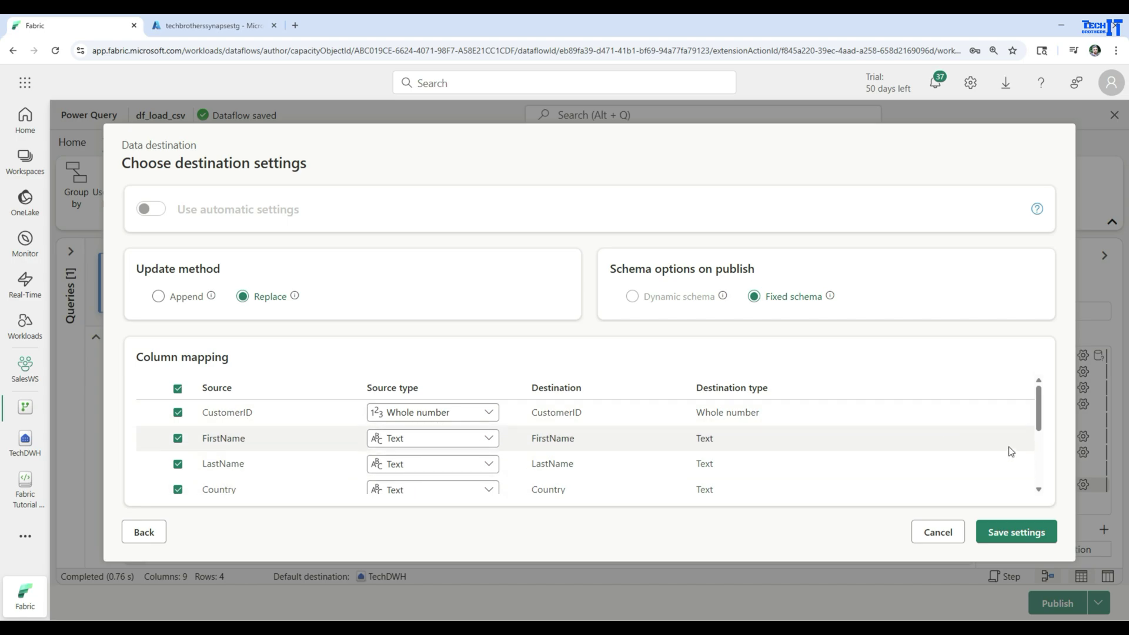
left_click_drag(1038, 407, 1043, 463)
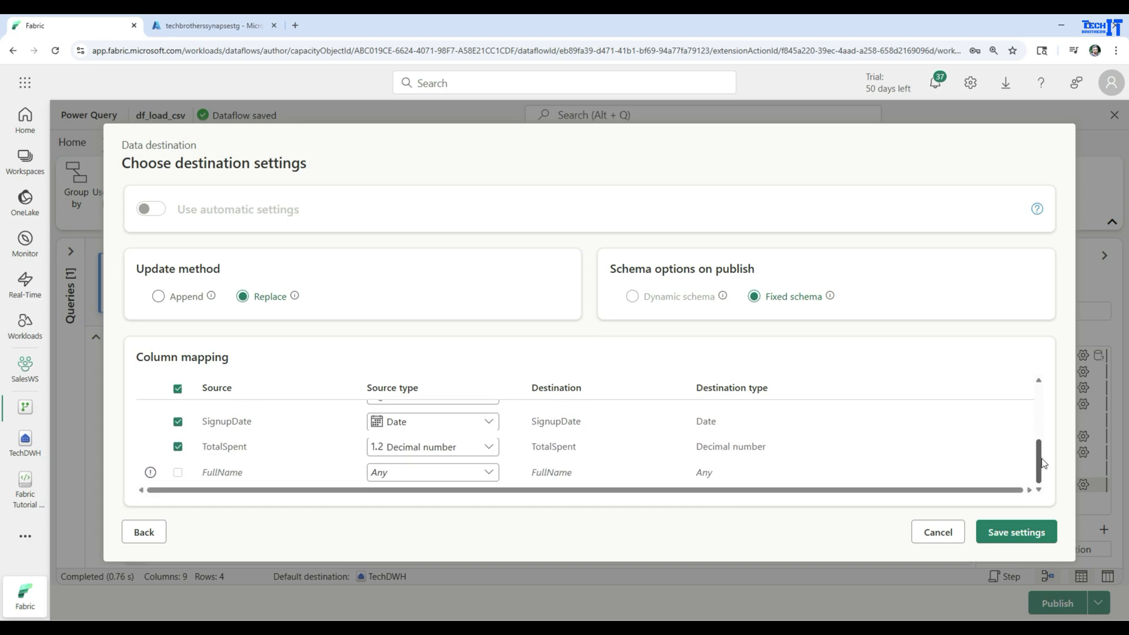
scroll(1042, 458, "up", 2)
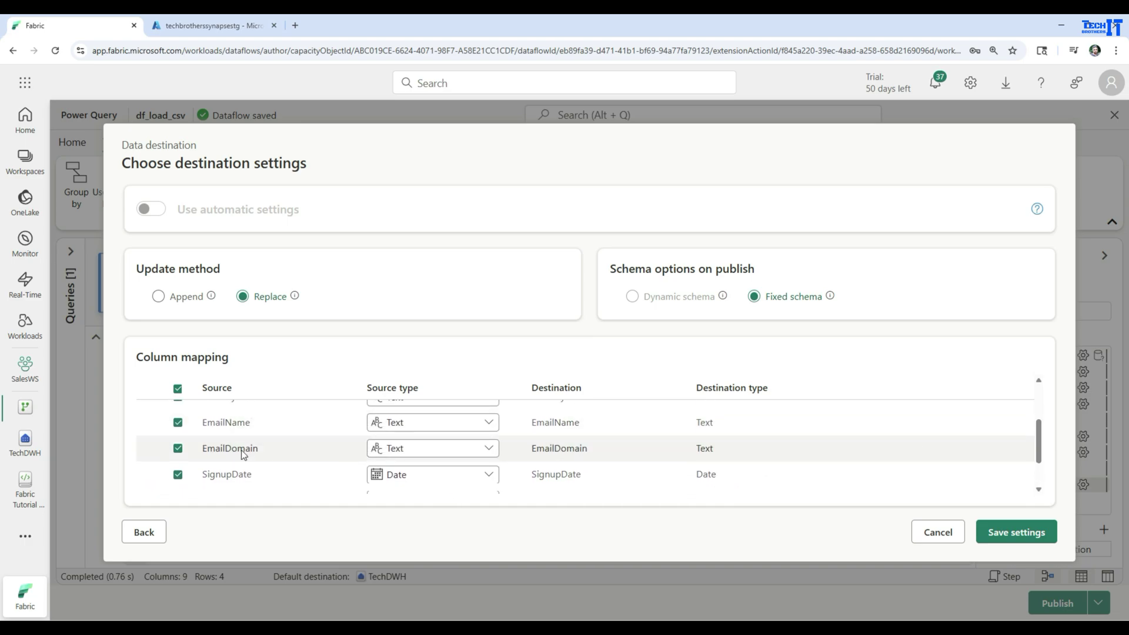
left_click(1039, 438)
left_click_drag(1040, 439, 1039, 473)
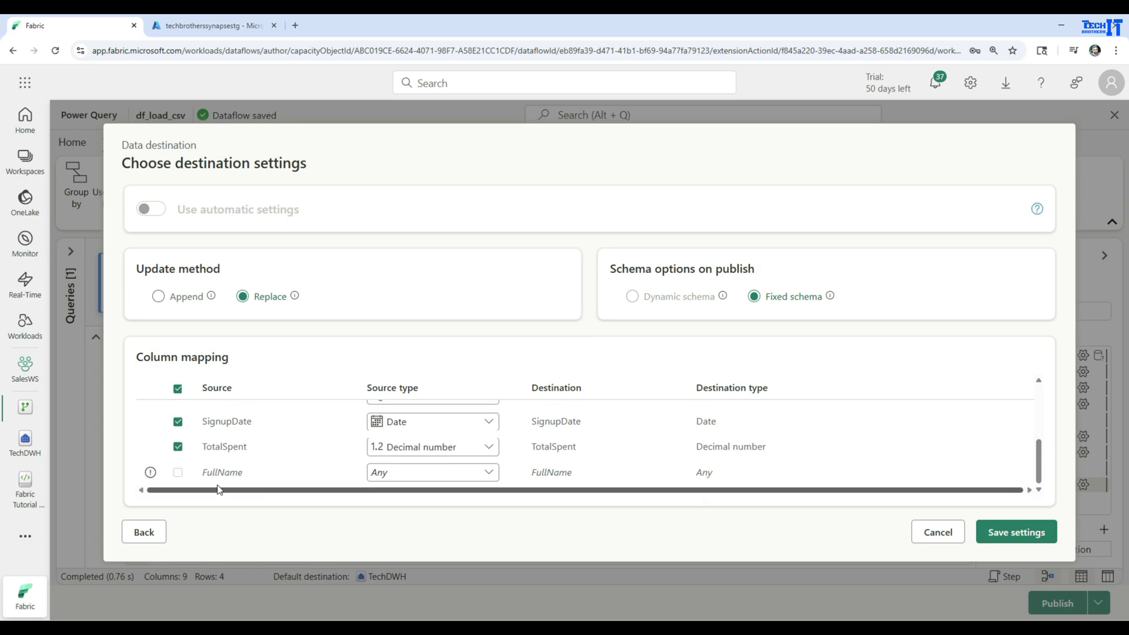
mouse_move(151, 475)
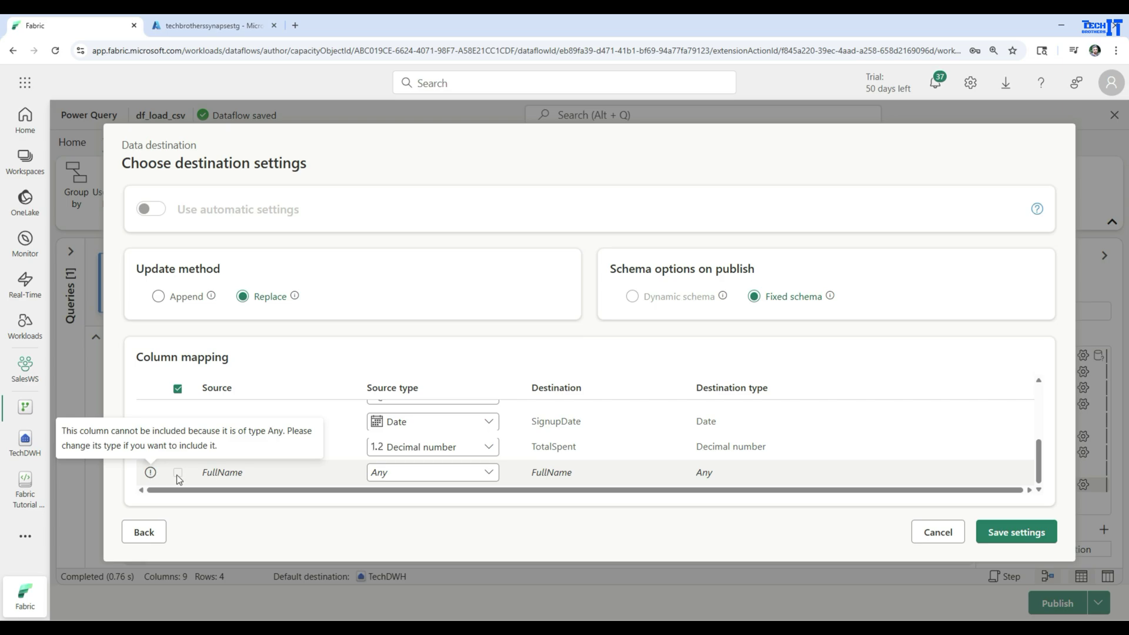
left_click(489, 473)
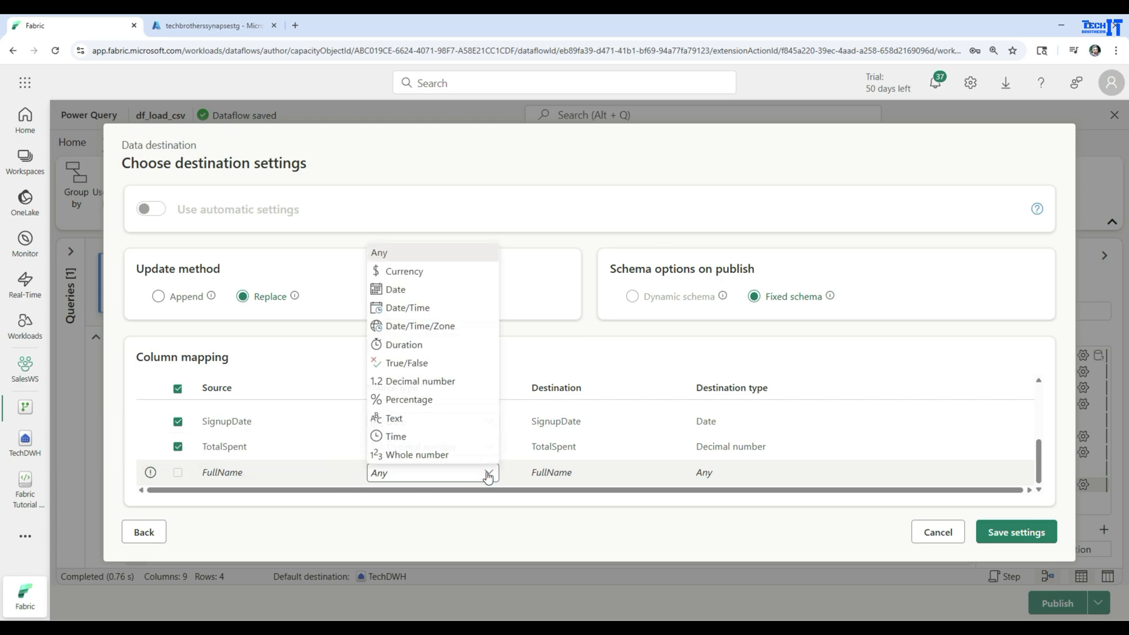
left_click(432, 424)
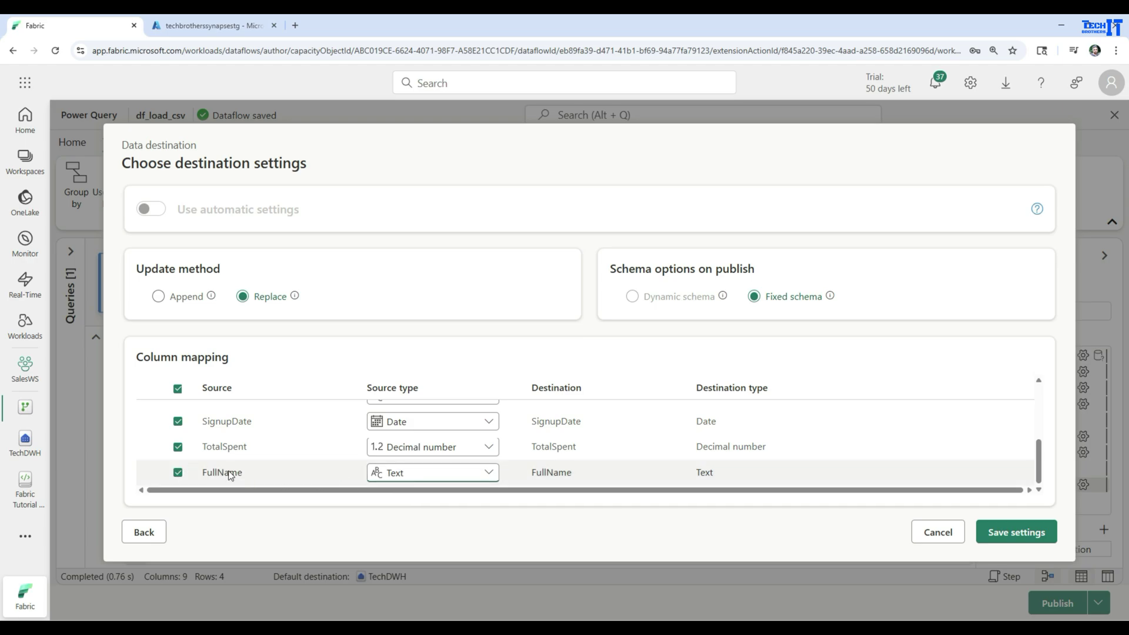
left_click(1003, 532)
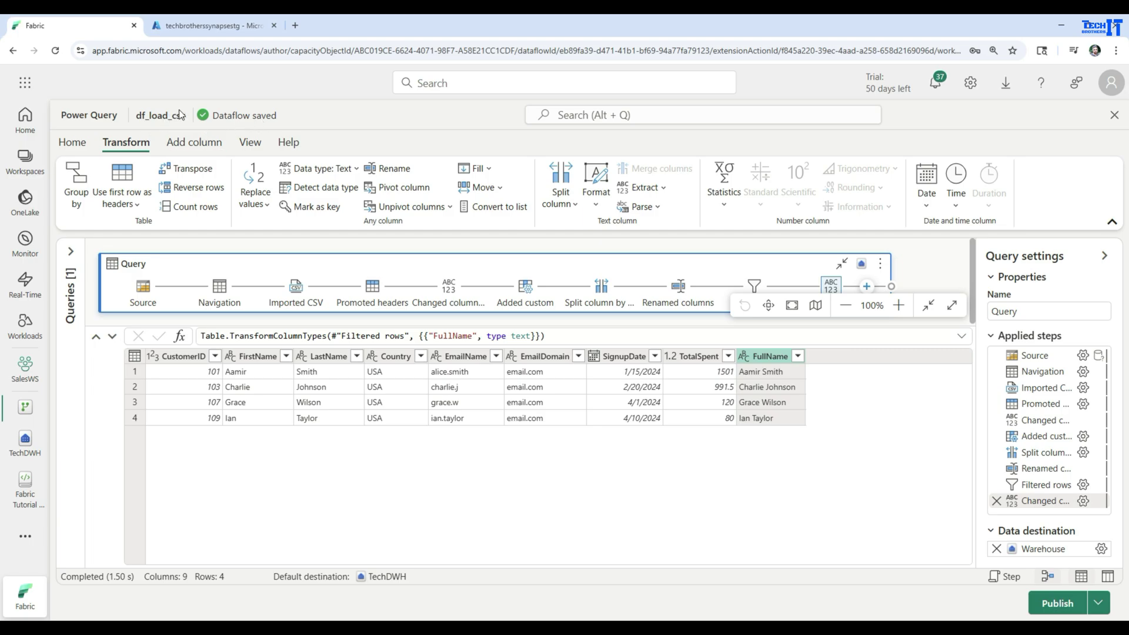
Publish df_load_csv, then open the TechDWH warehouse from the SalesWS workspace.
left_click(1057, 606)
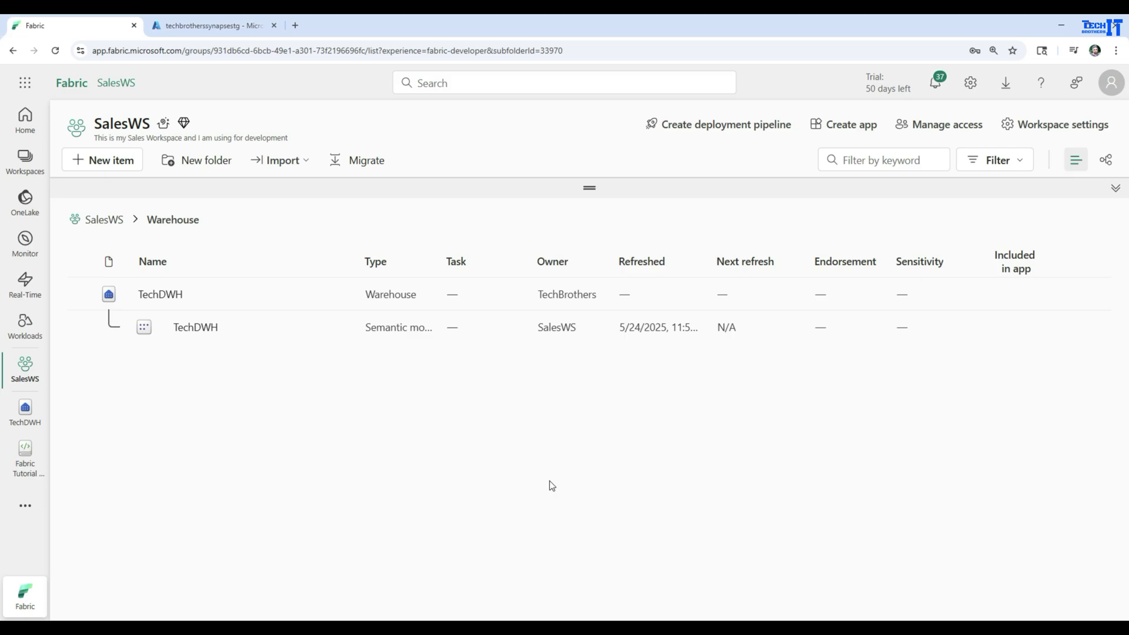
left_click(25, 161)
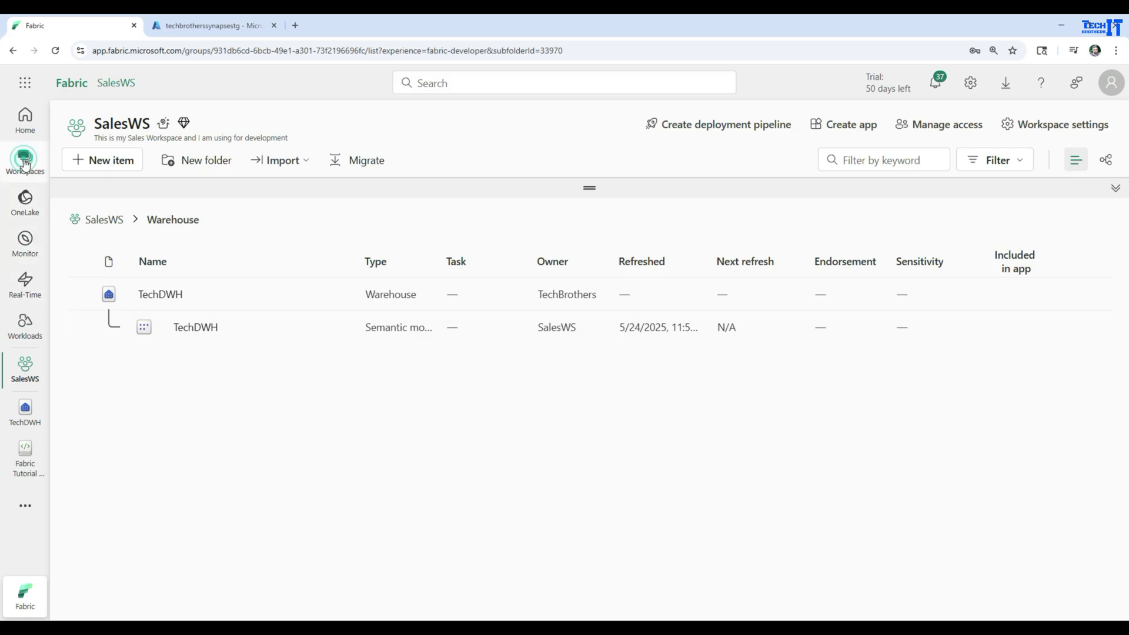
left_click(101, 260)
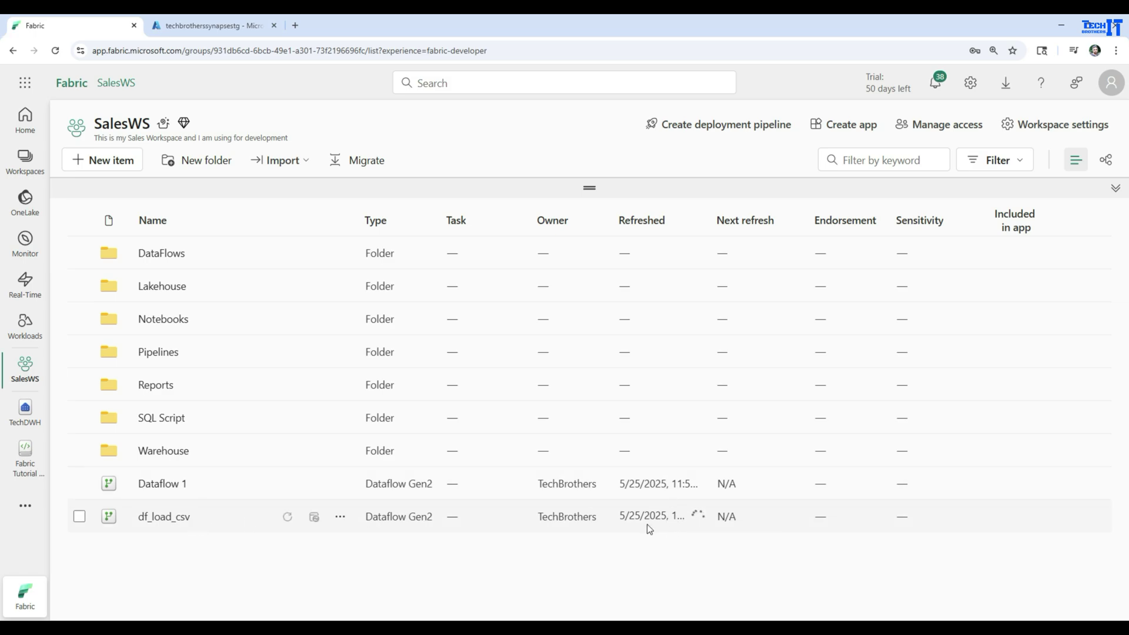
left_click(24, 410)
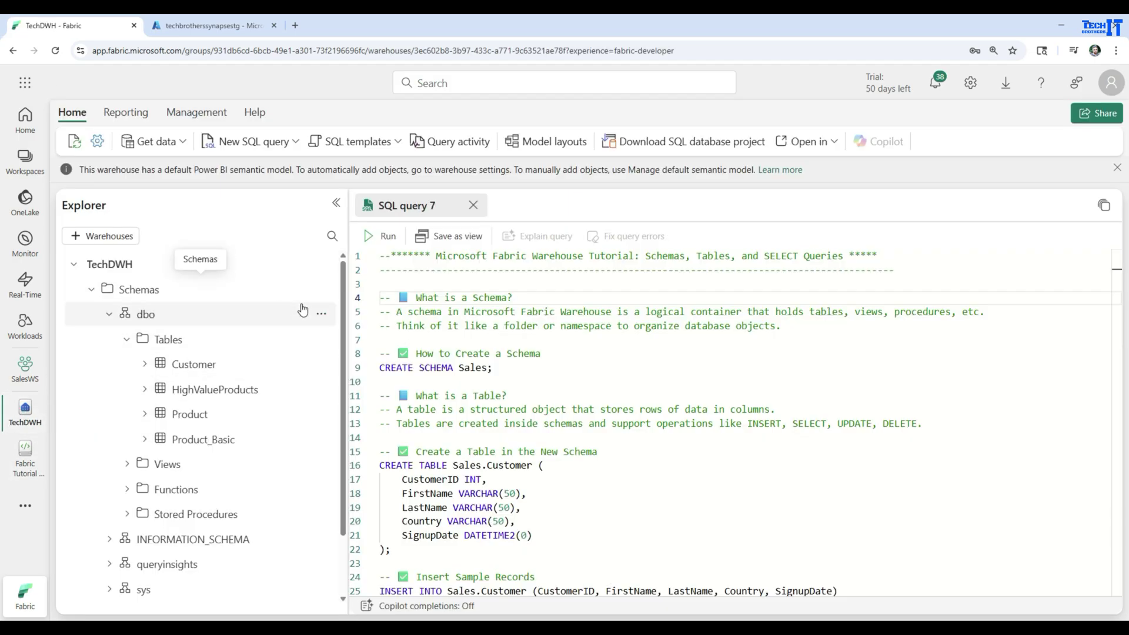
Refresh the tables, view CustomerDW's top 100 rows, then return to SalesWS.
left_click(321, 342)
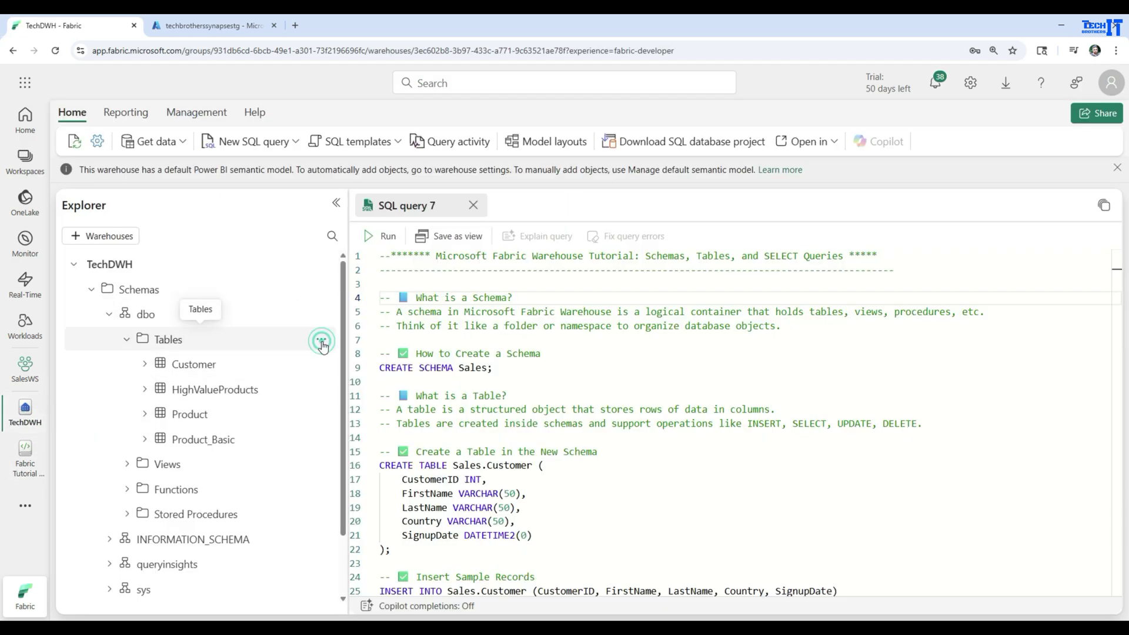
left_click(341, 416)
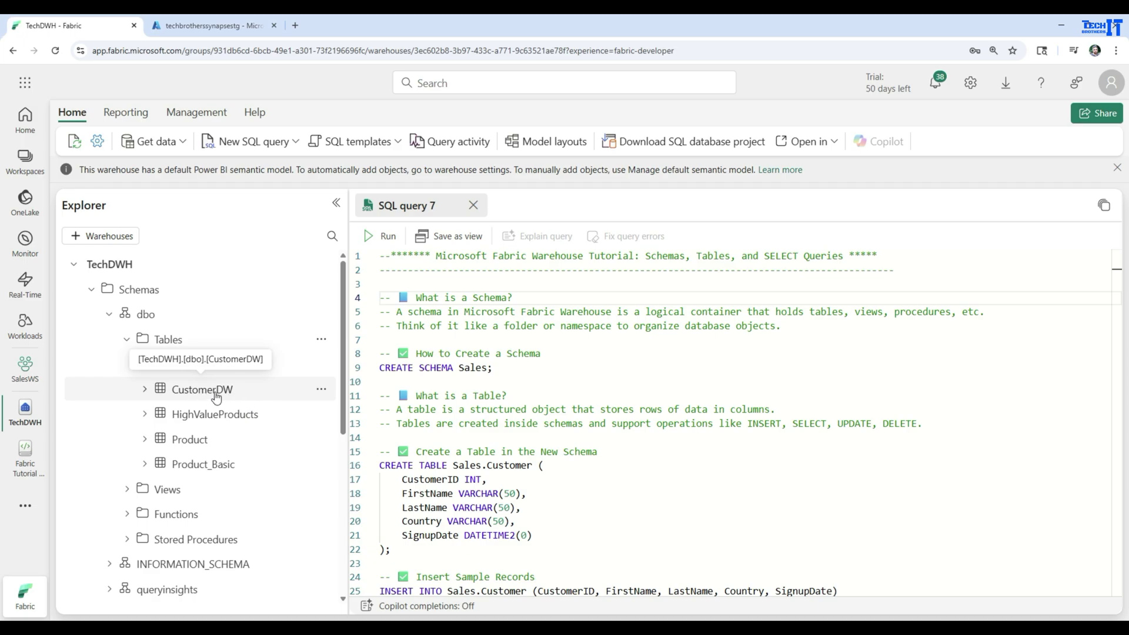
left_click(320, 390)
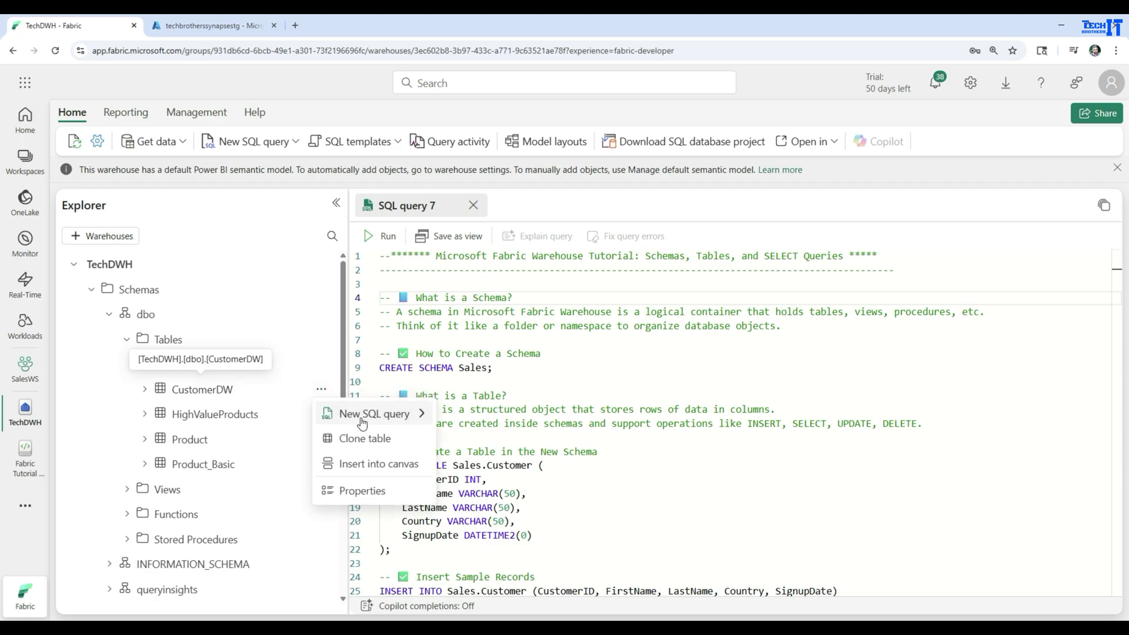
mouse_move(366, 419)
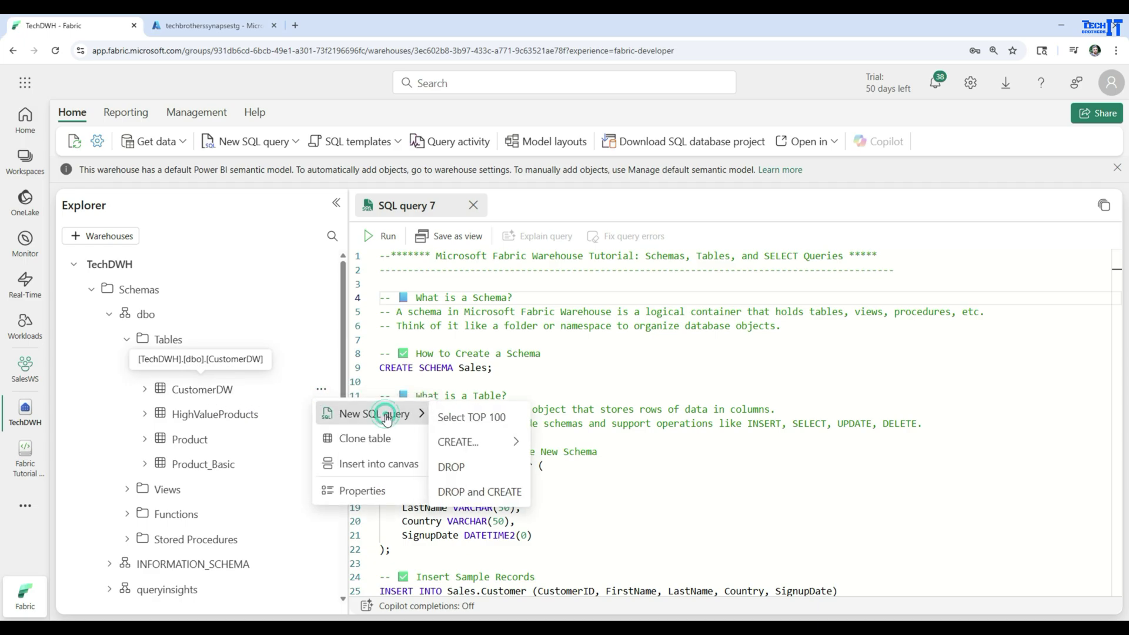
left_click(491, 423)
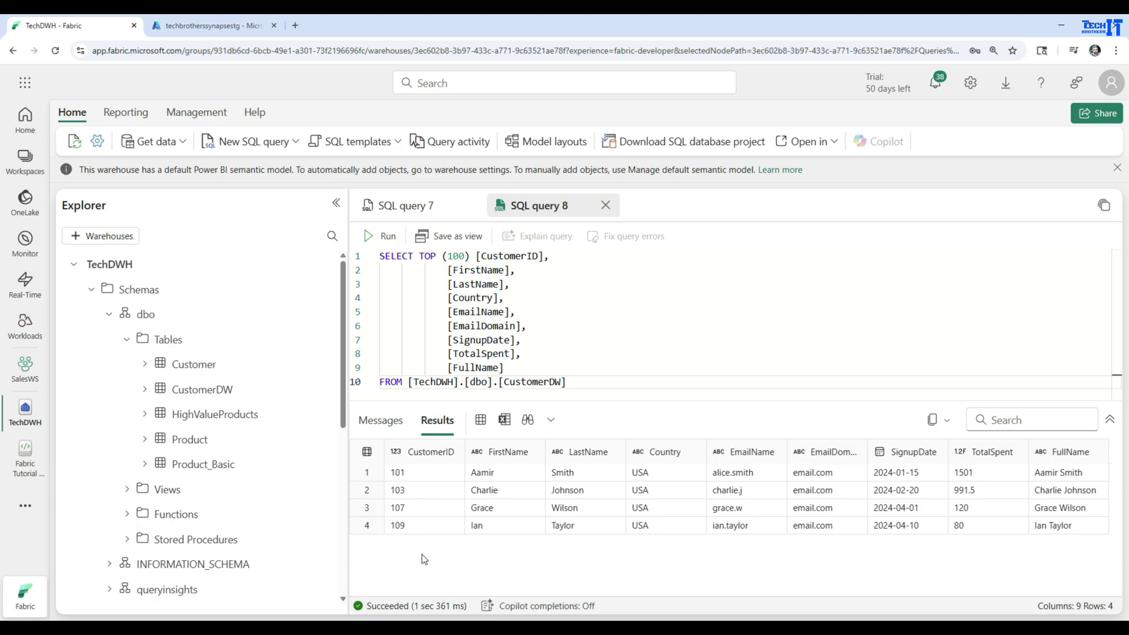
left_click(24, 159)
left_click(113, 260)
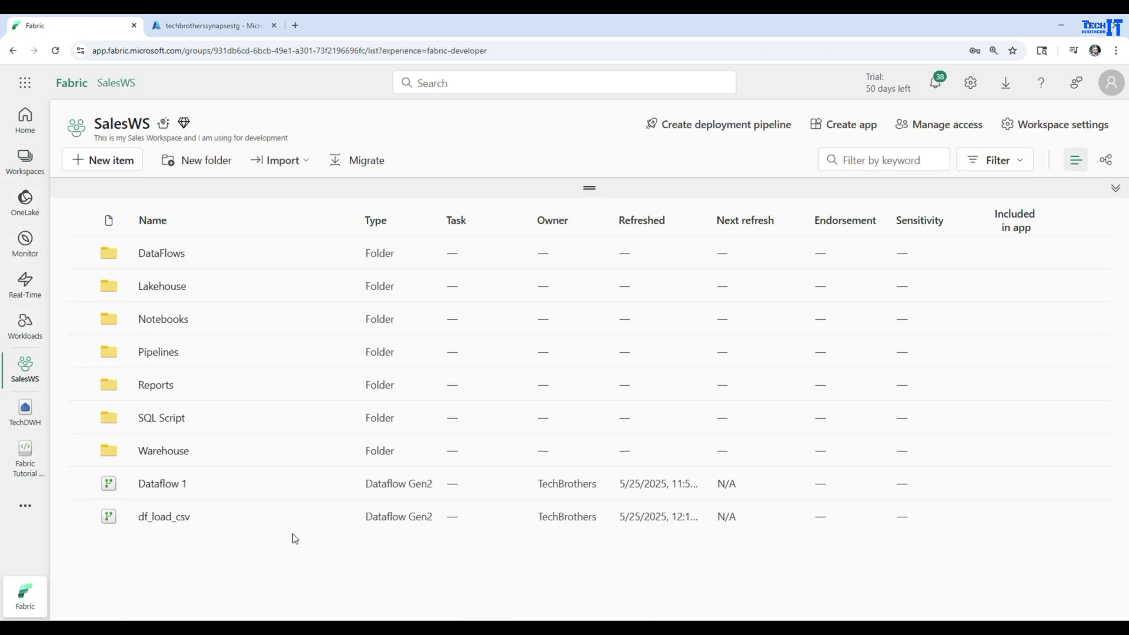
mouse_move(300, 514)
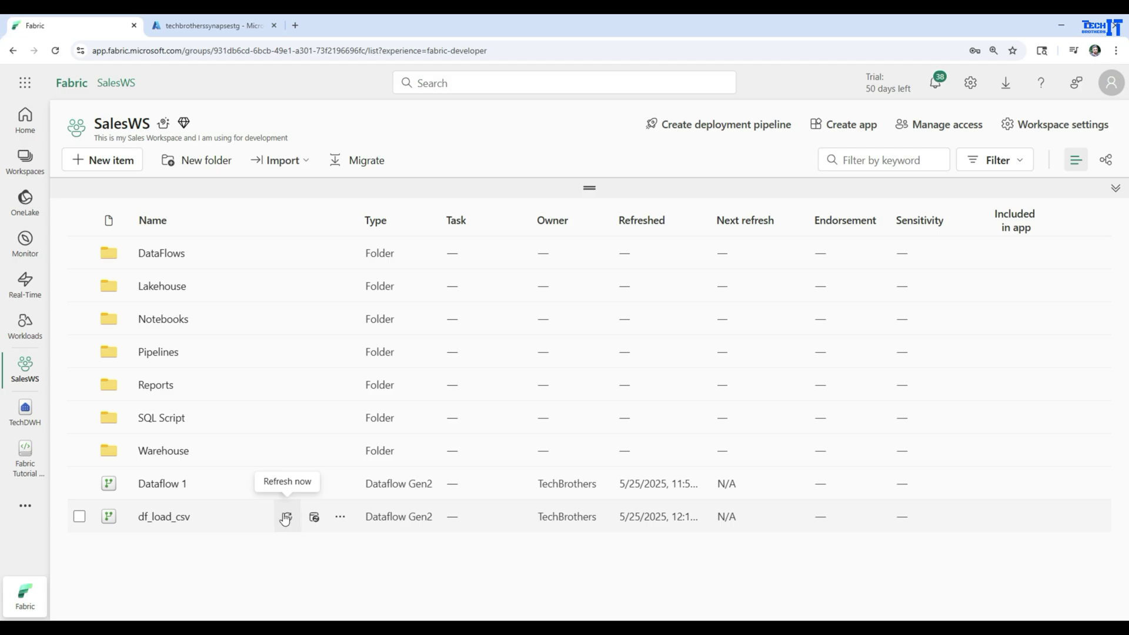
left_click(314, 517)
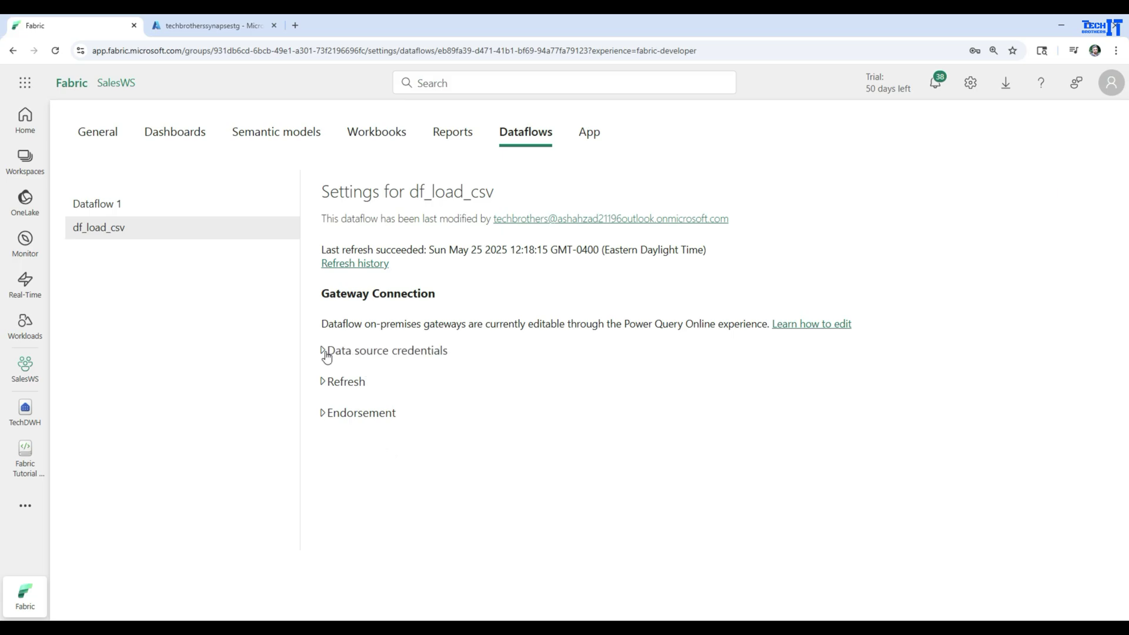
left_click(323, 382)
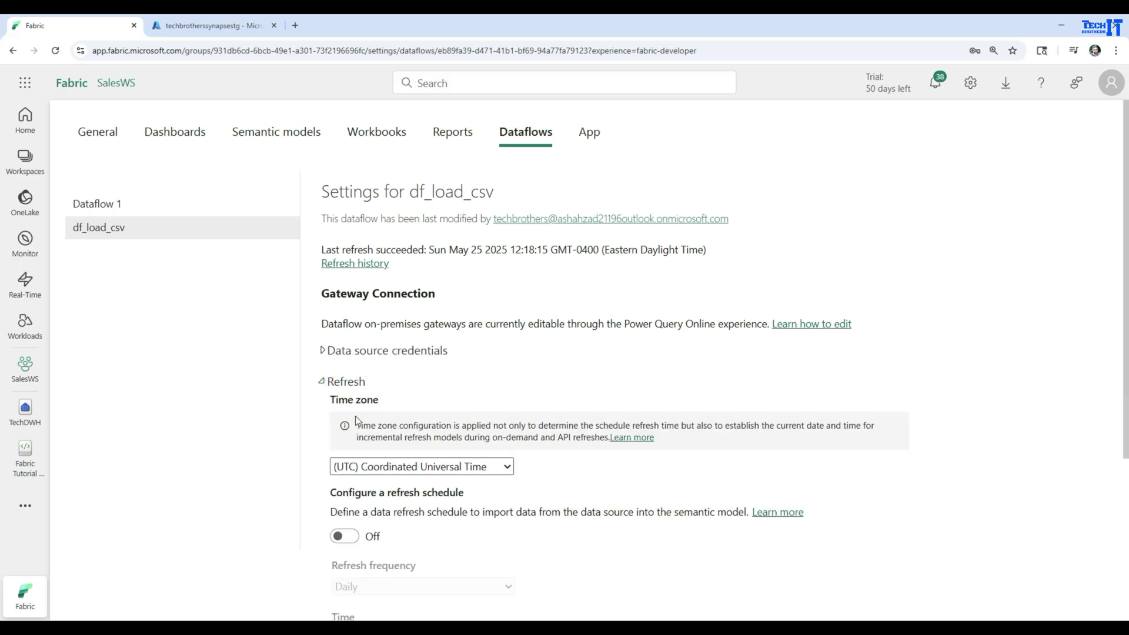
scroll(441, 436, "down", 3)
left_click(347, 360)
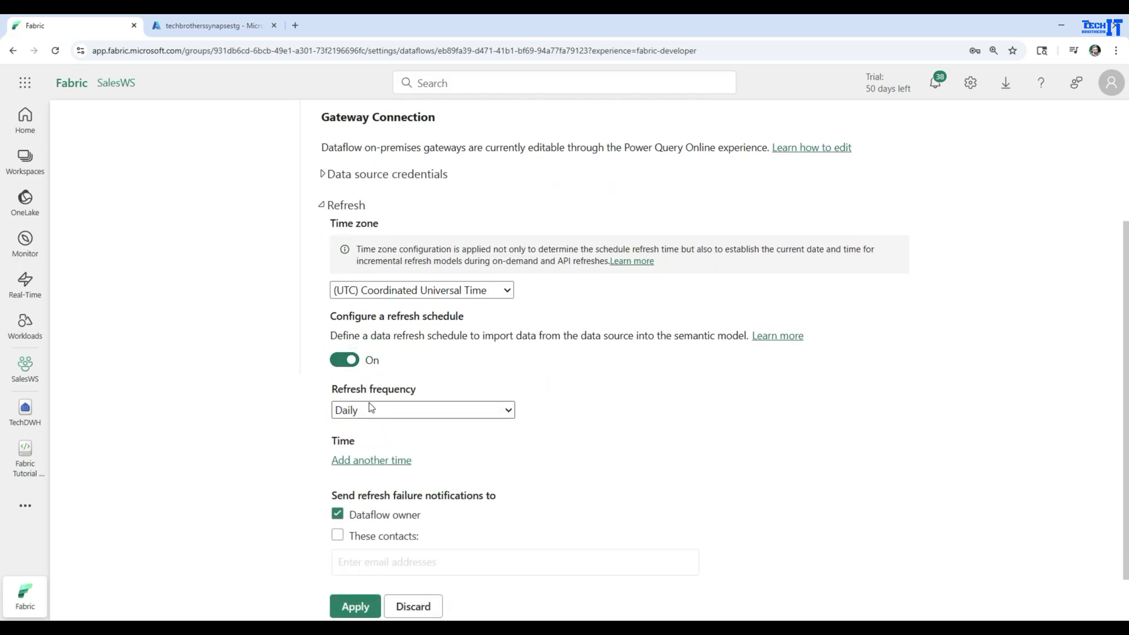
left_click(374, 410)
left_click(653, 449)
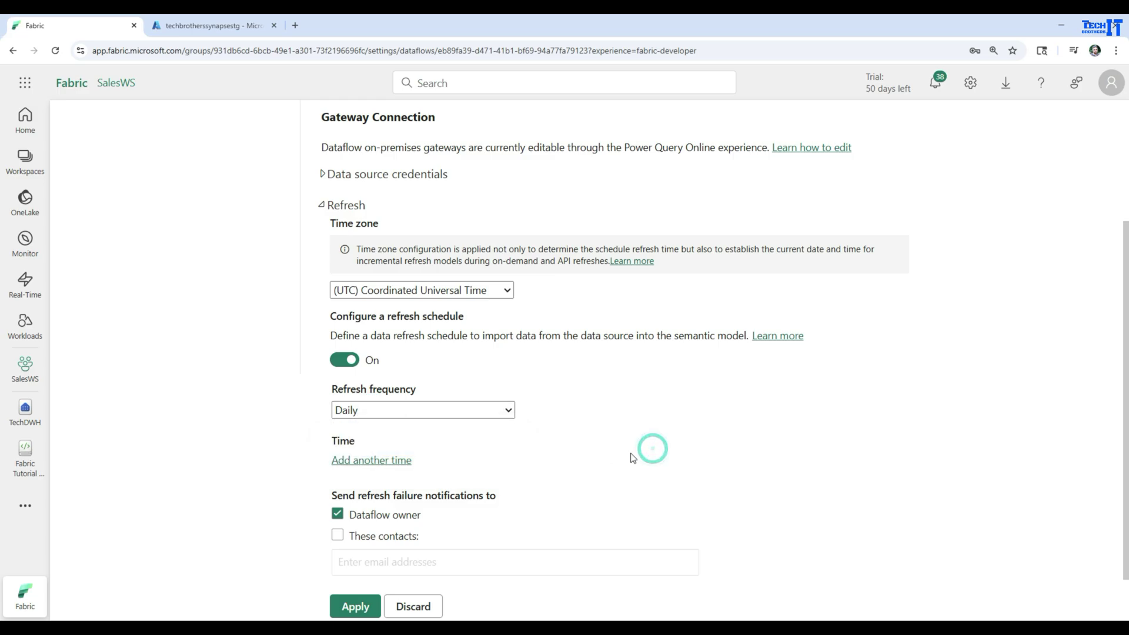
left_click(375, 462)
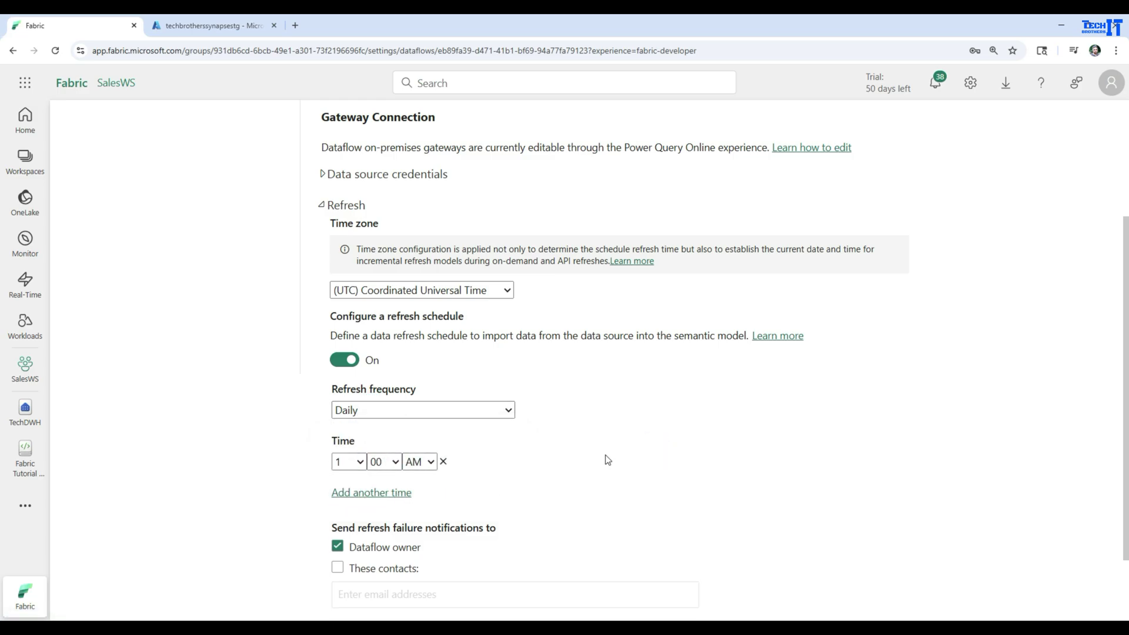
scroll(647, 453, "up", 3)
scroll(334, 277, "down", 5)
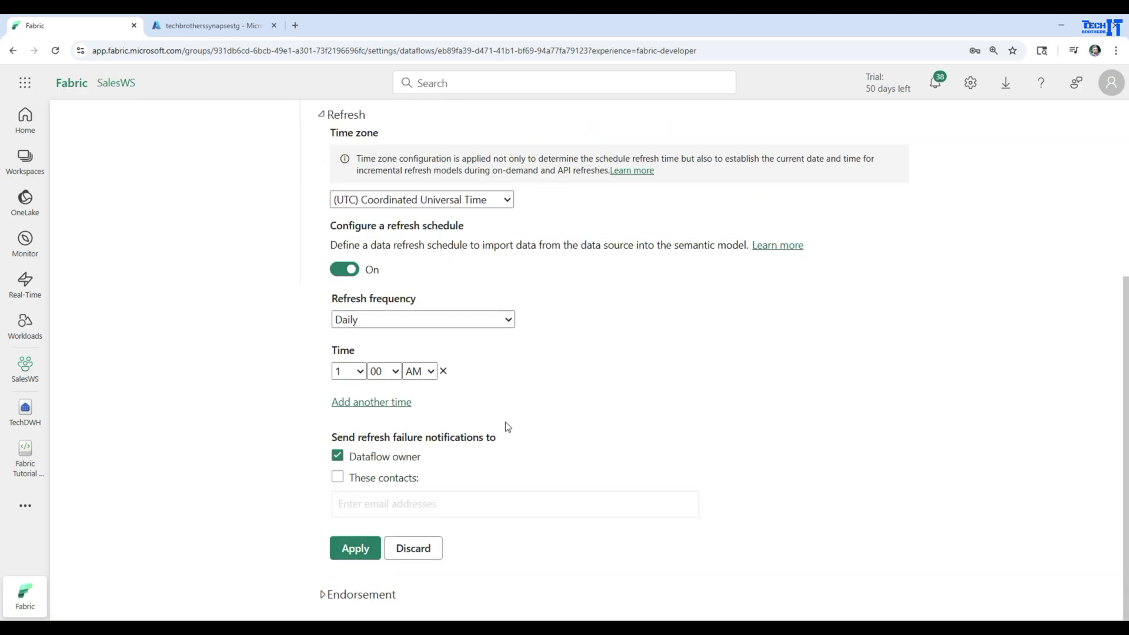
left_click(413, 547)
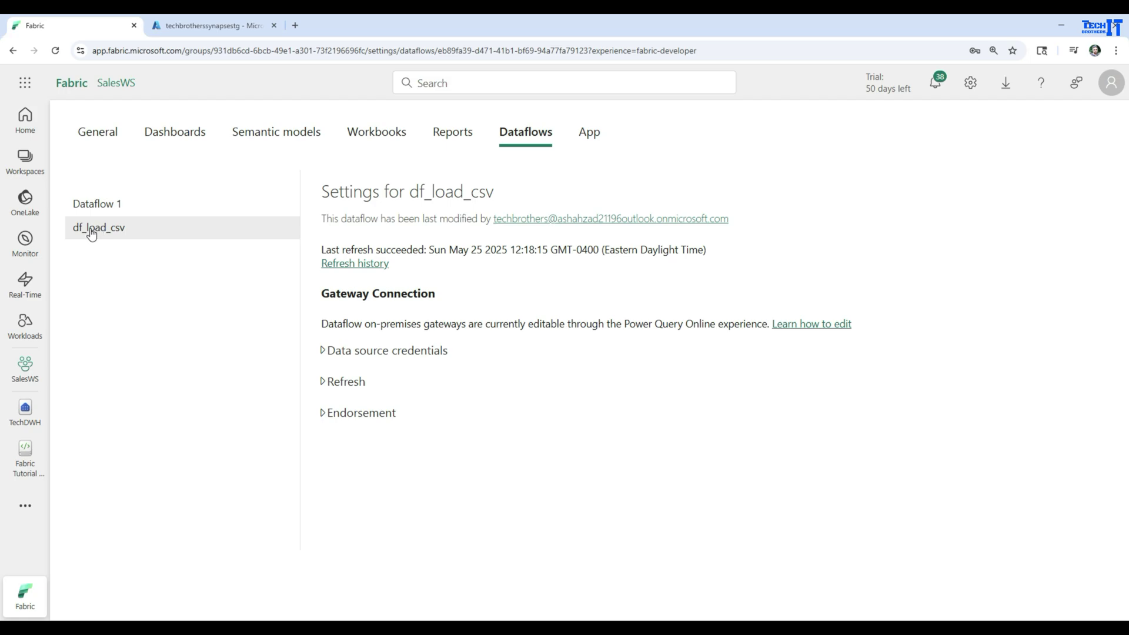
left_click(25, 160)
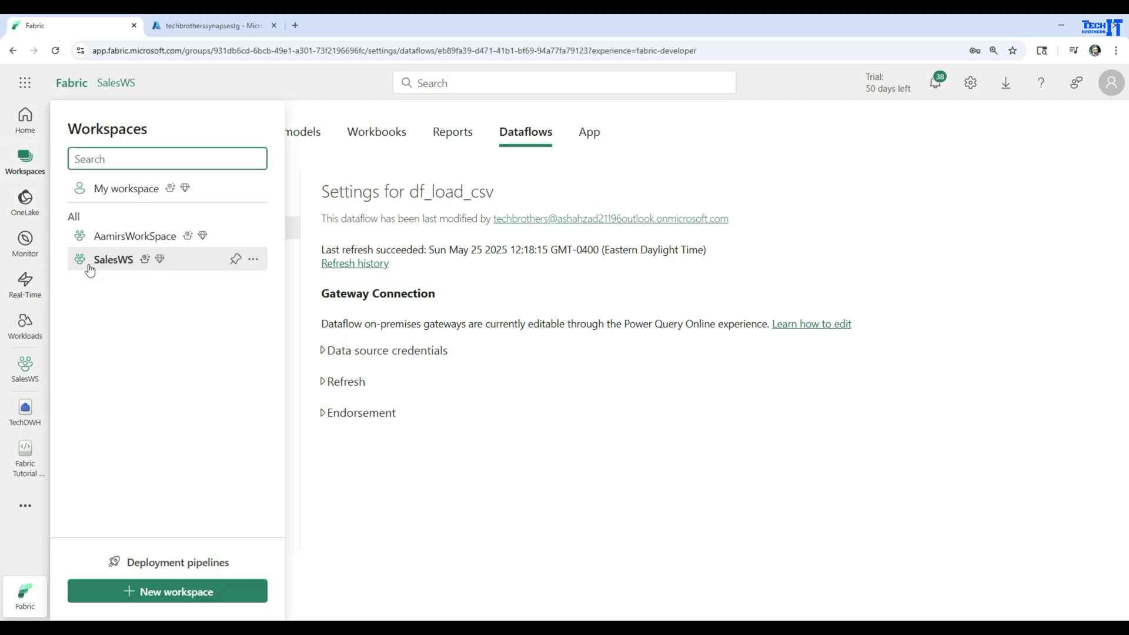
left_click(33, 378)
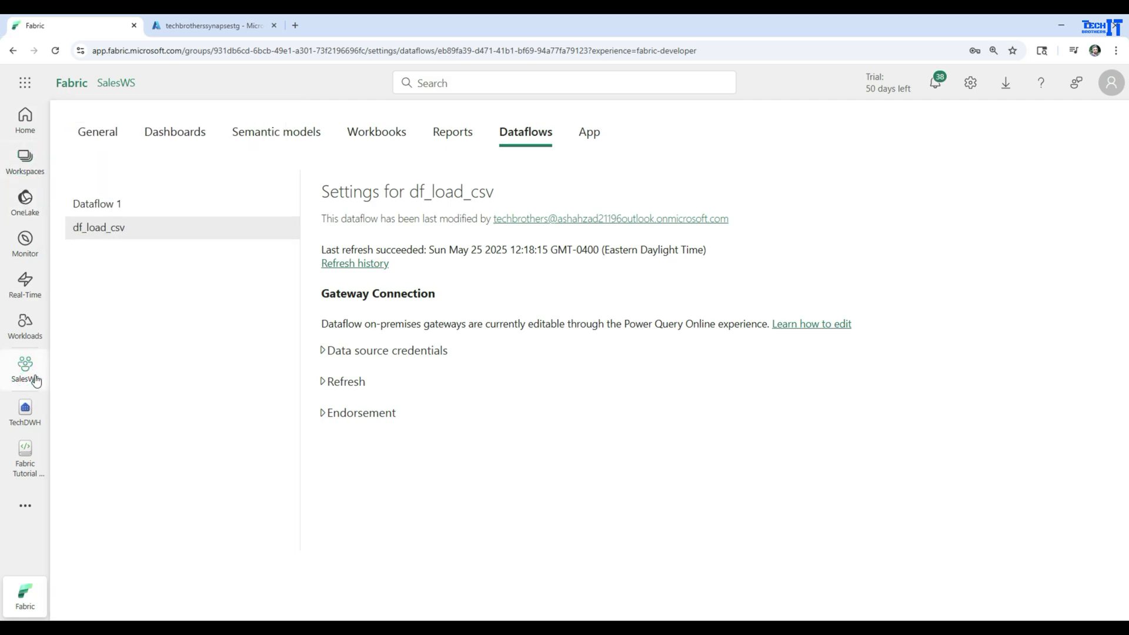
Create a new data pipeline named pipeline1.
left_click(131, 166)
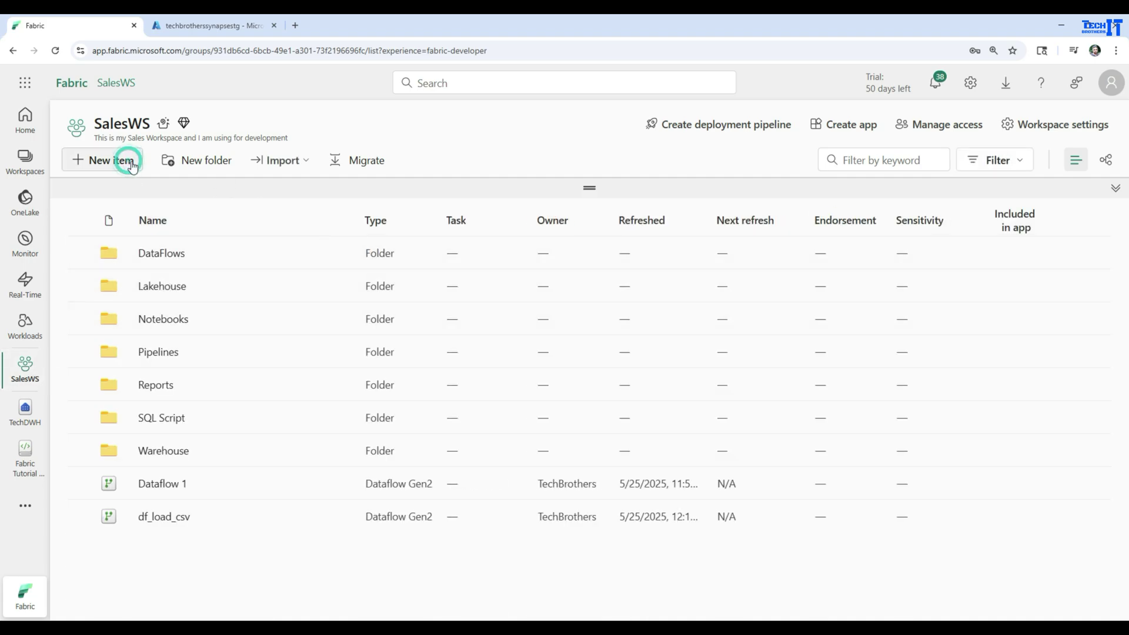
left_click(729, 253)
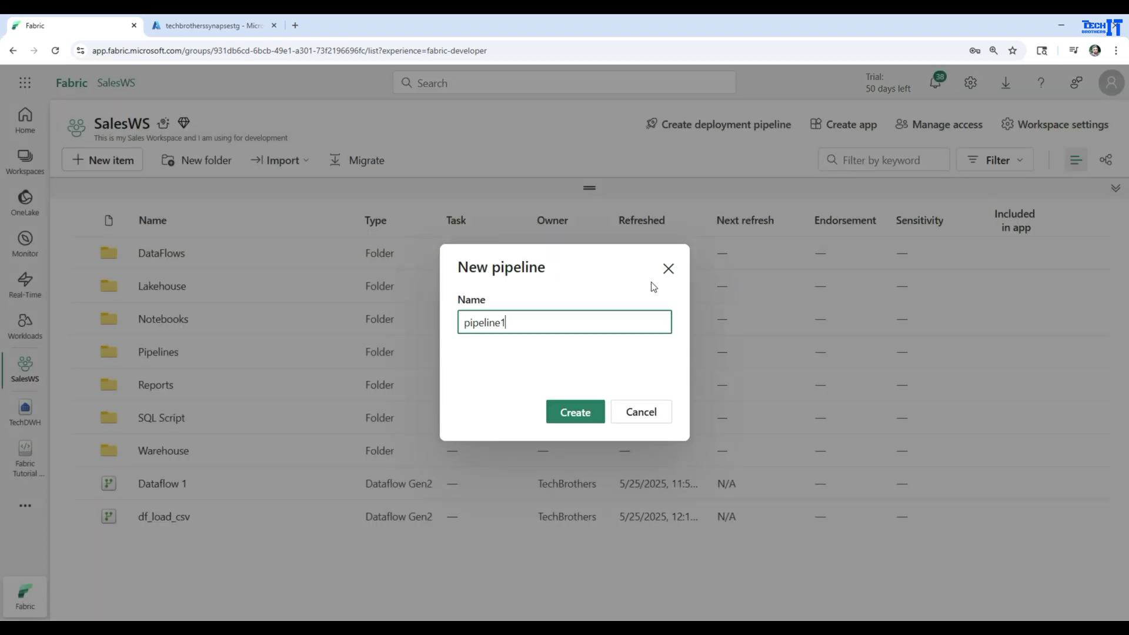
left_click(571, 410)
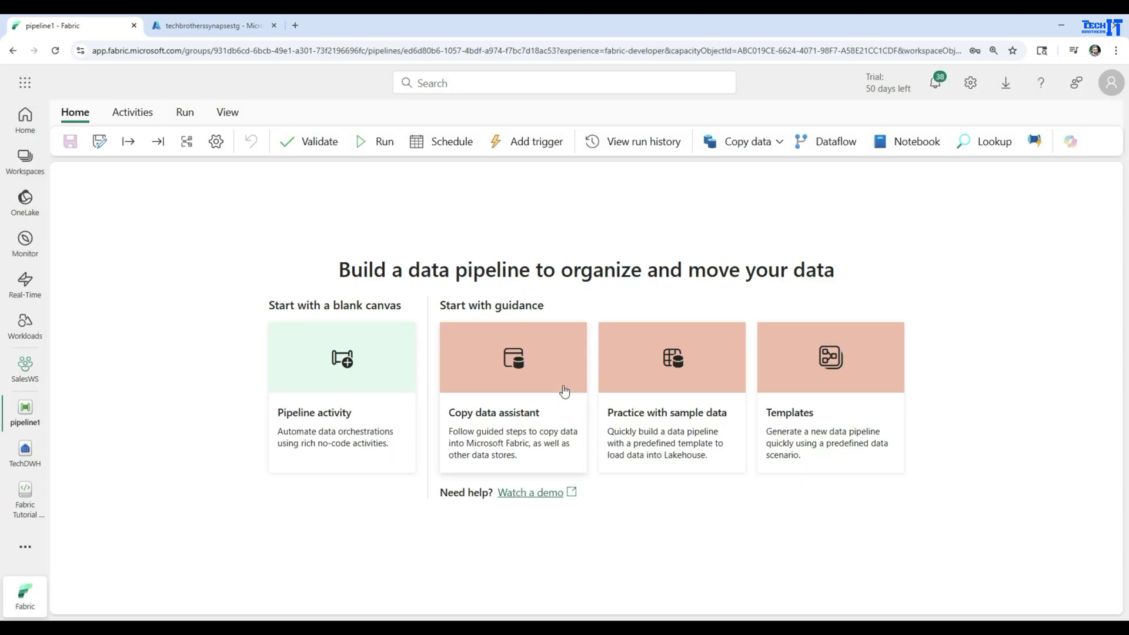
Add a Dataflow activity that runs df_load_csv and bring up the schedule pane.
left_click(399, 393)
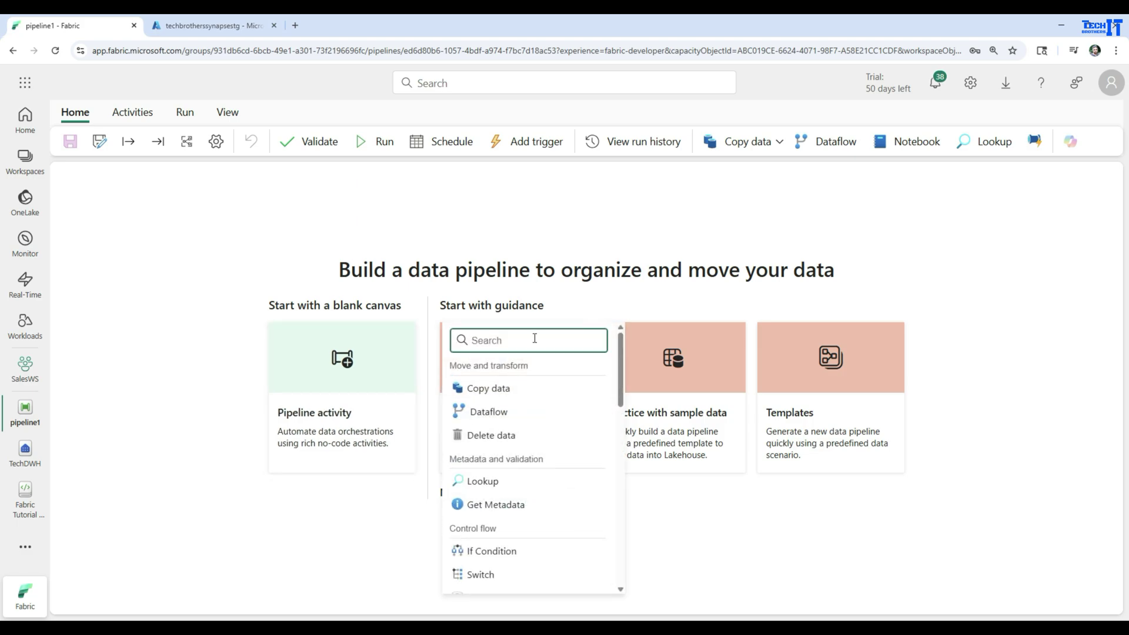
left_click(503, 415)
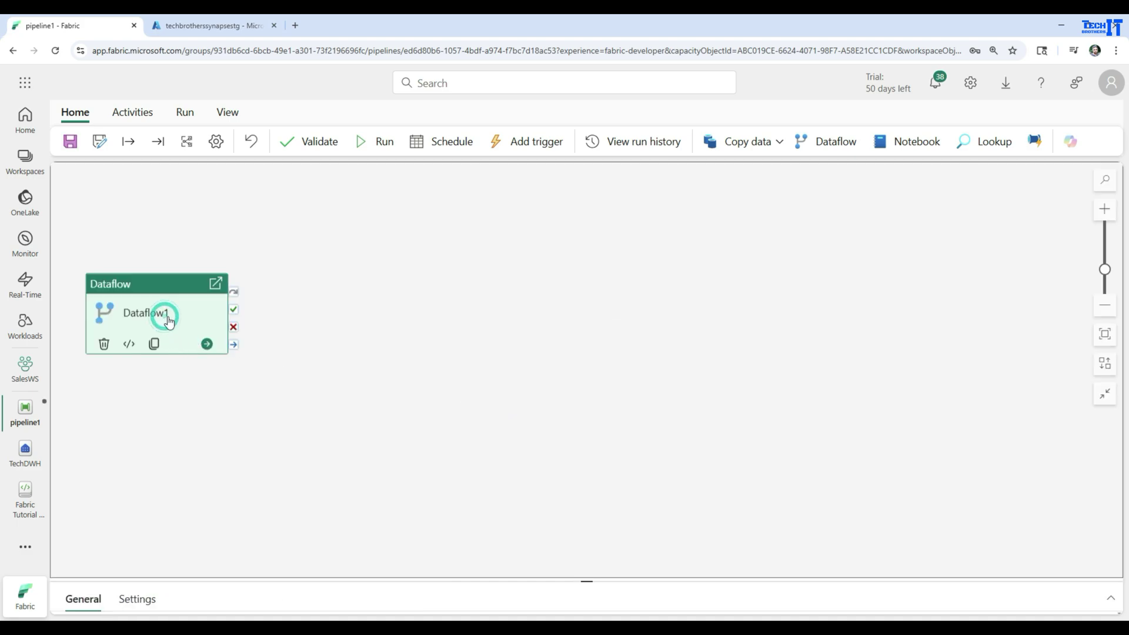
left_click_drag(578, 582, 585, 421)
left_click(122, 445)
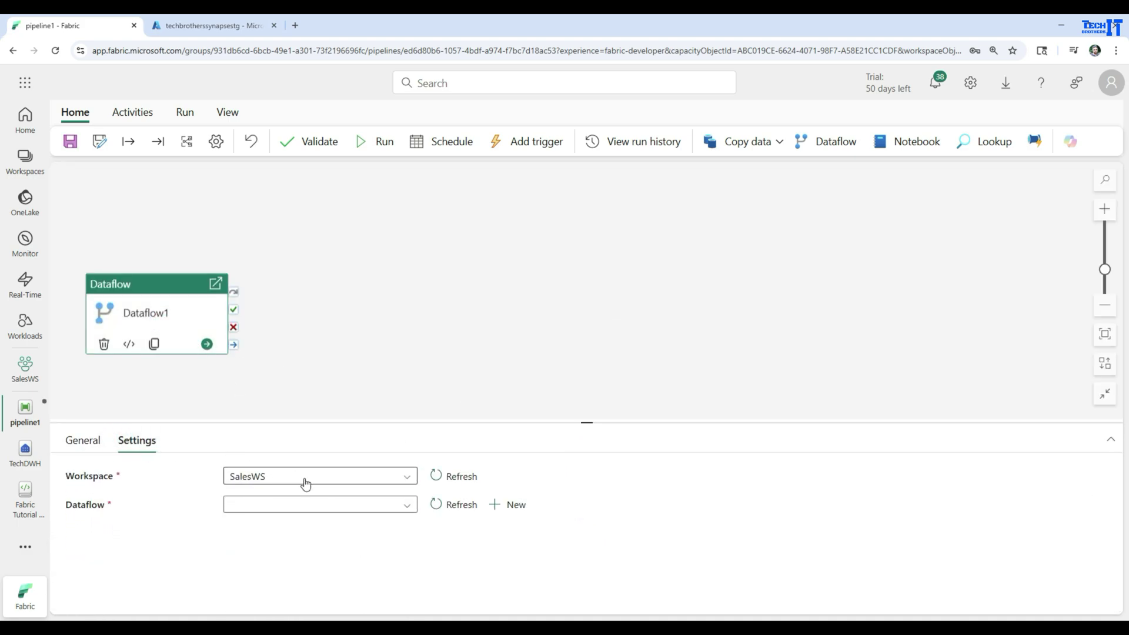
left_click(348, 504)
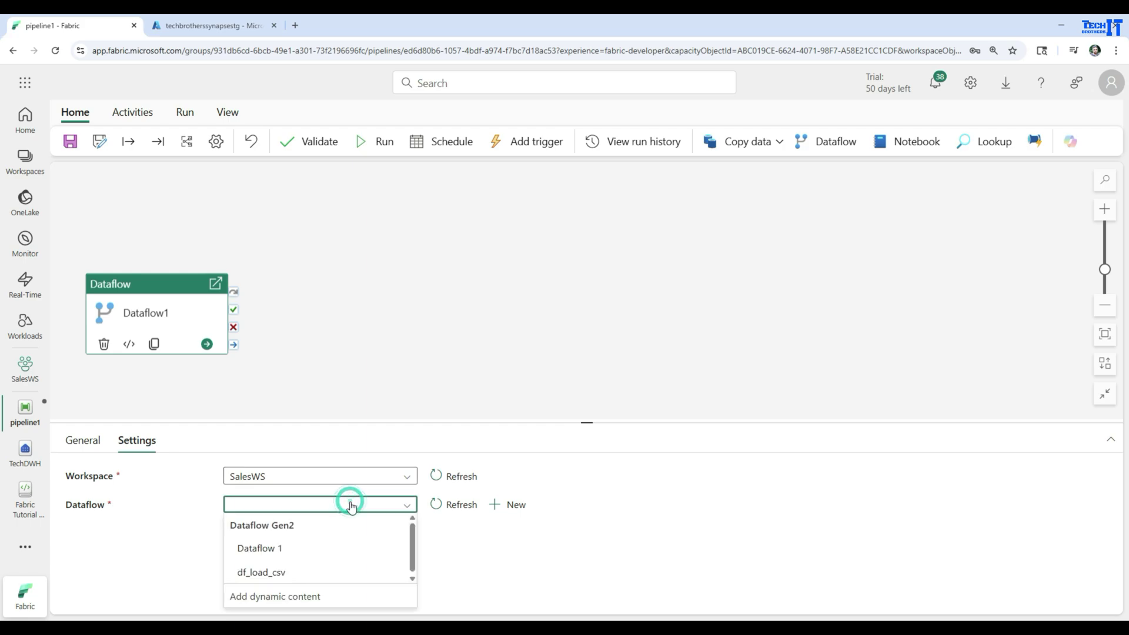
left_click(261, 573)
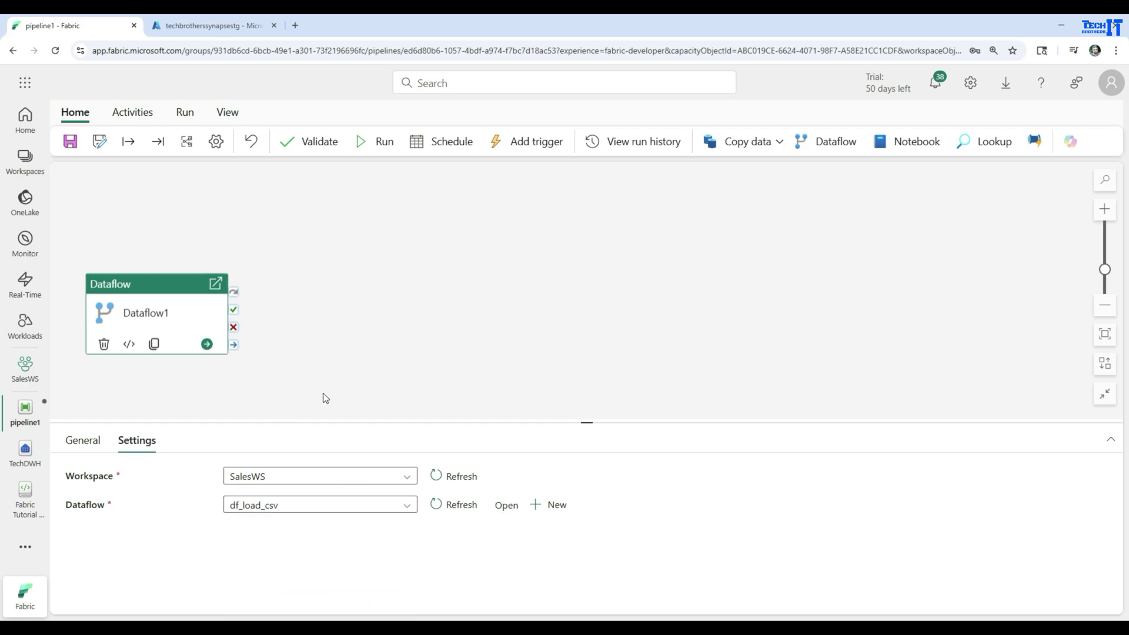
left_click_drag(128, 281, 298, 228)
left_click(432, 143)
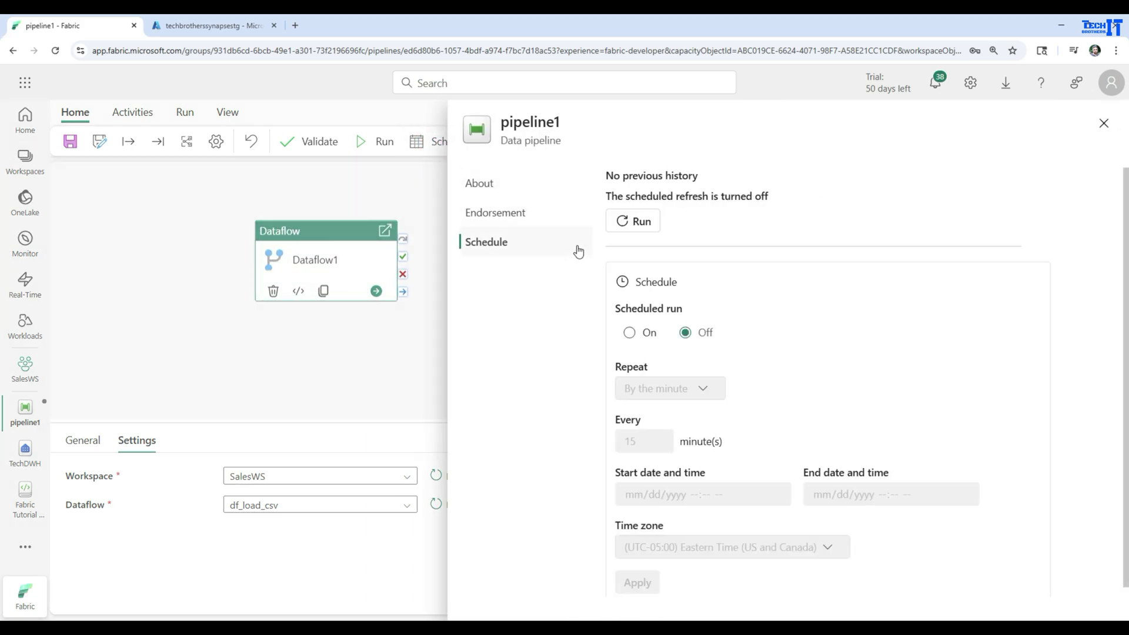
Turn the scheduled run on with By the minute repeat, then close the pane without applying.
left_click(629, 333)
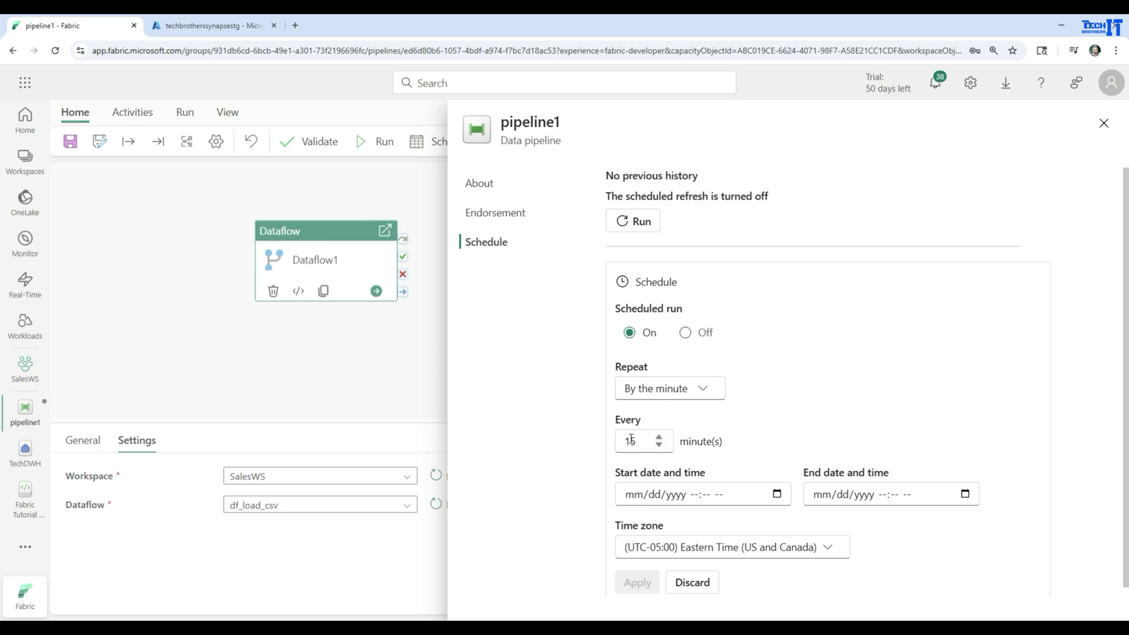
left_click(659, 393)
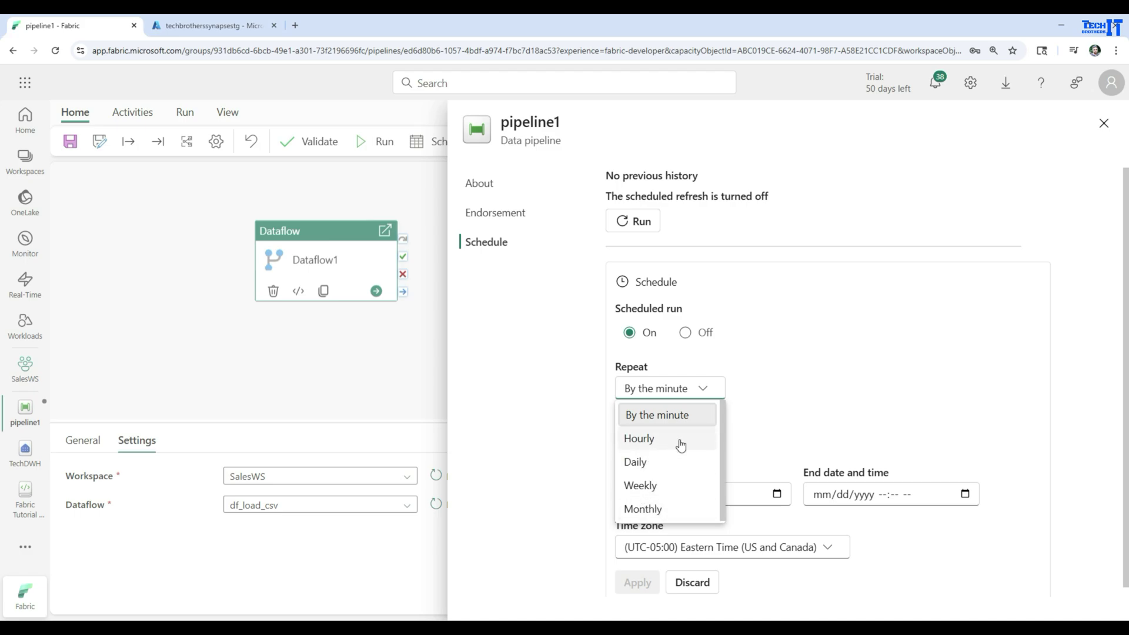
left_click(789, 385)
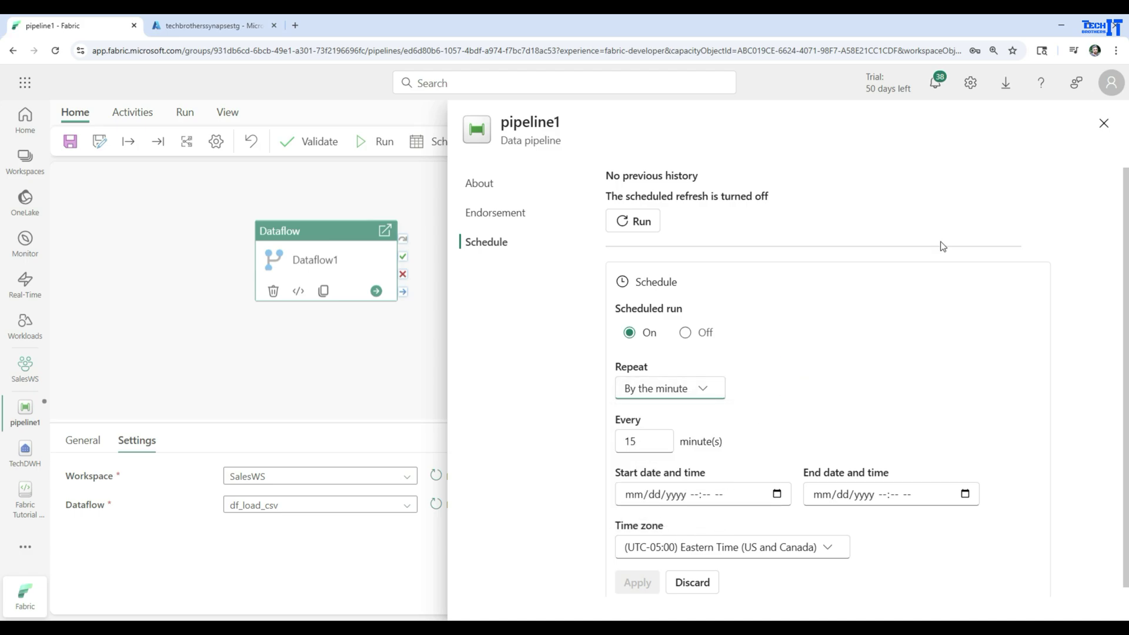
left_click(1104, 123)
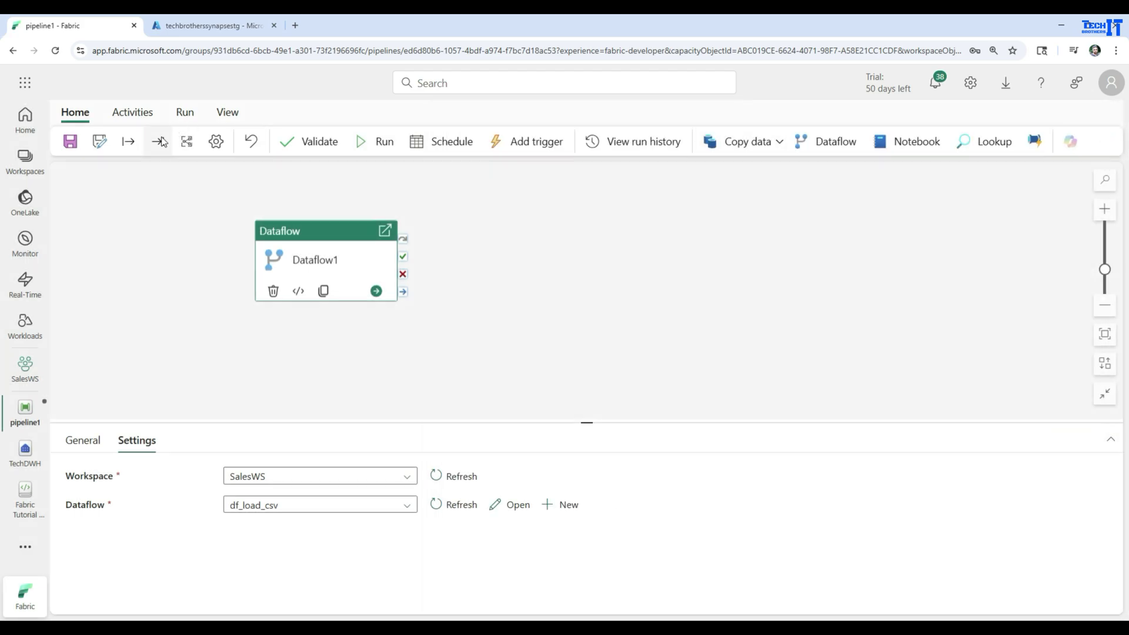